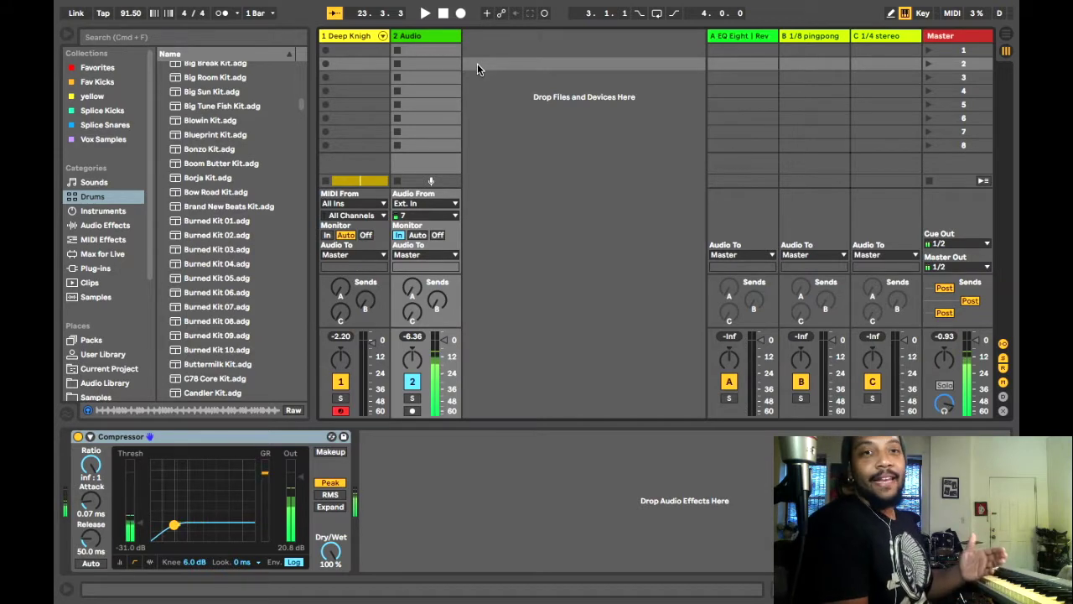
Drag Deep Knight Kit.adg from the browser's drum presets into Session view as track 3
left_click(94, 198)
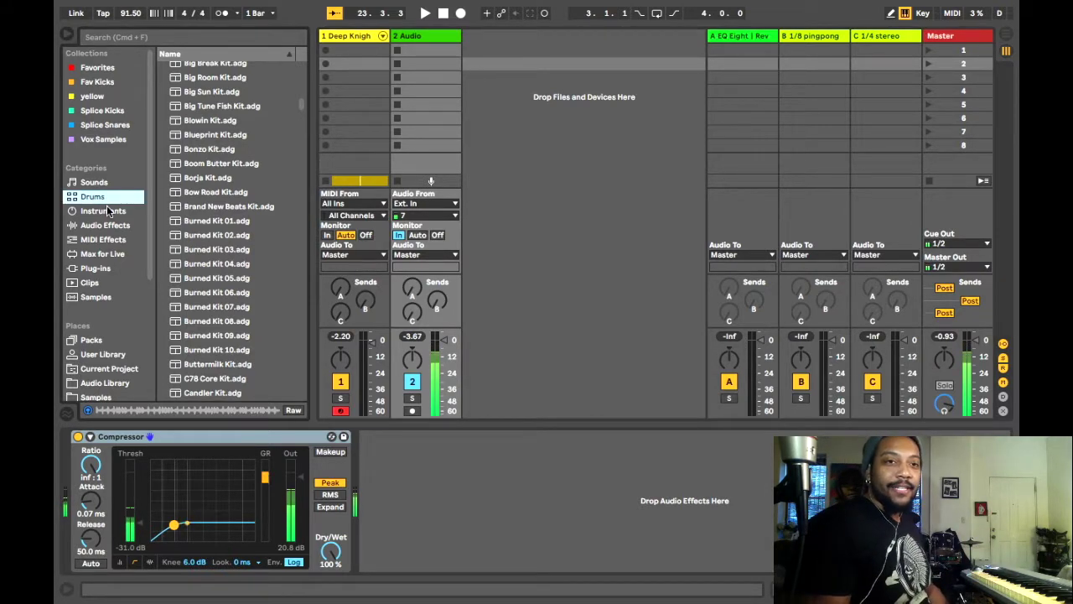
left_click(94, 211)
left_click(94, 239)
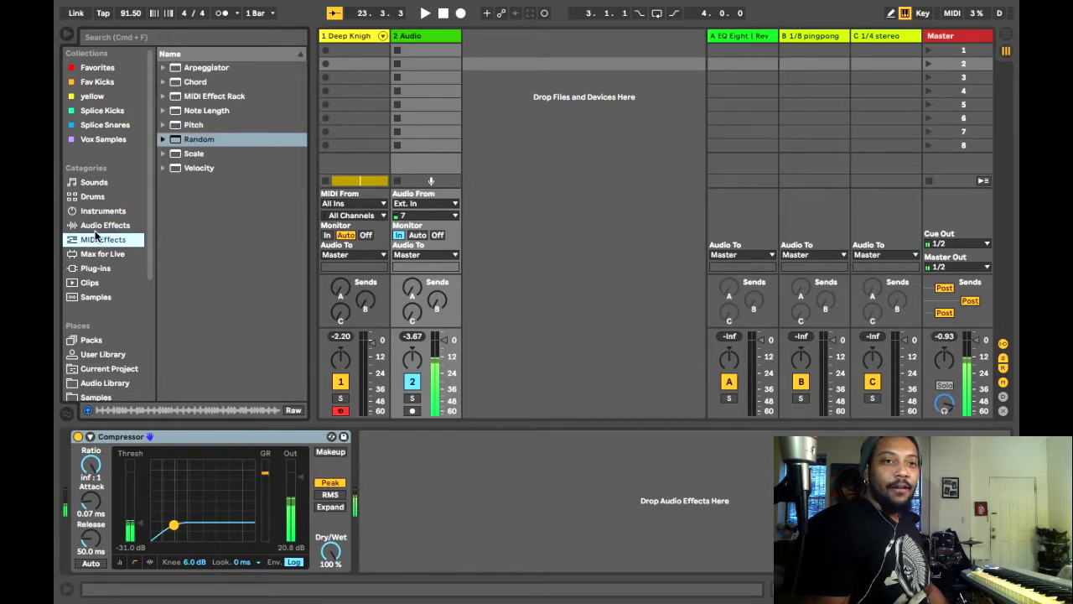
left_click(94, 198)
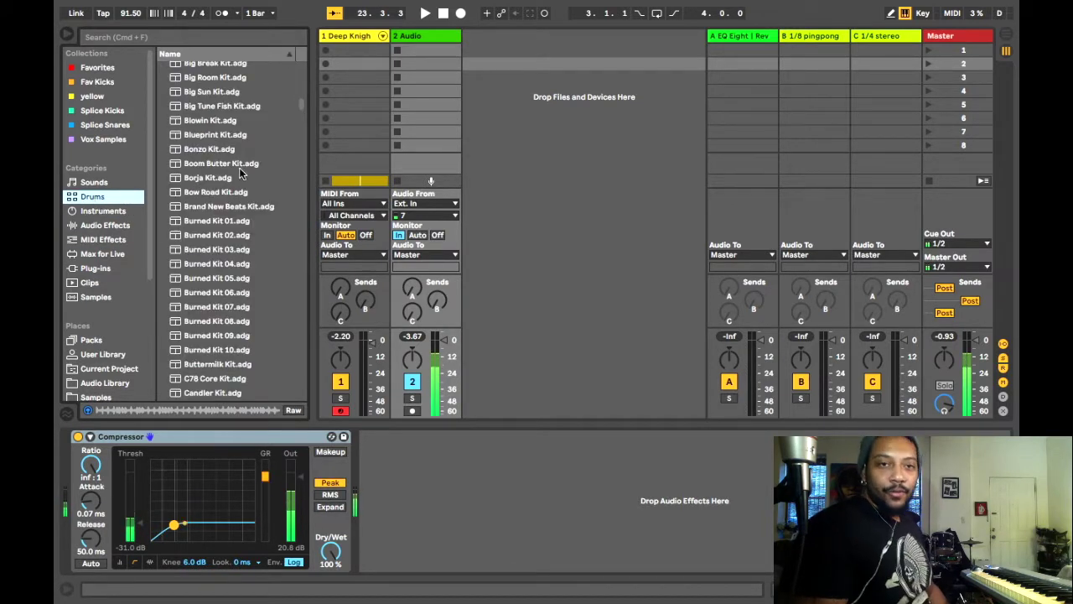
scroll(192, 239, "down", 15)
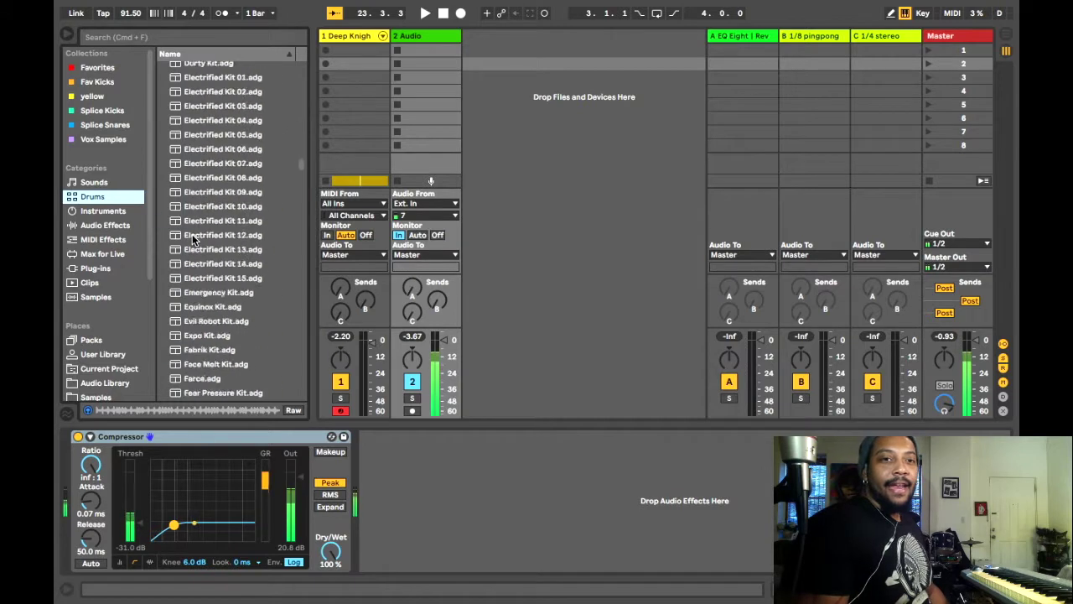
scroll(192, 239, "up", 15)
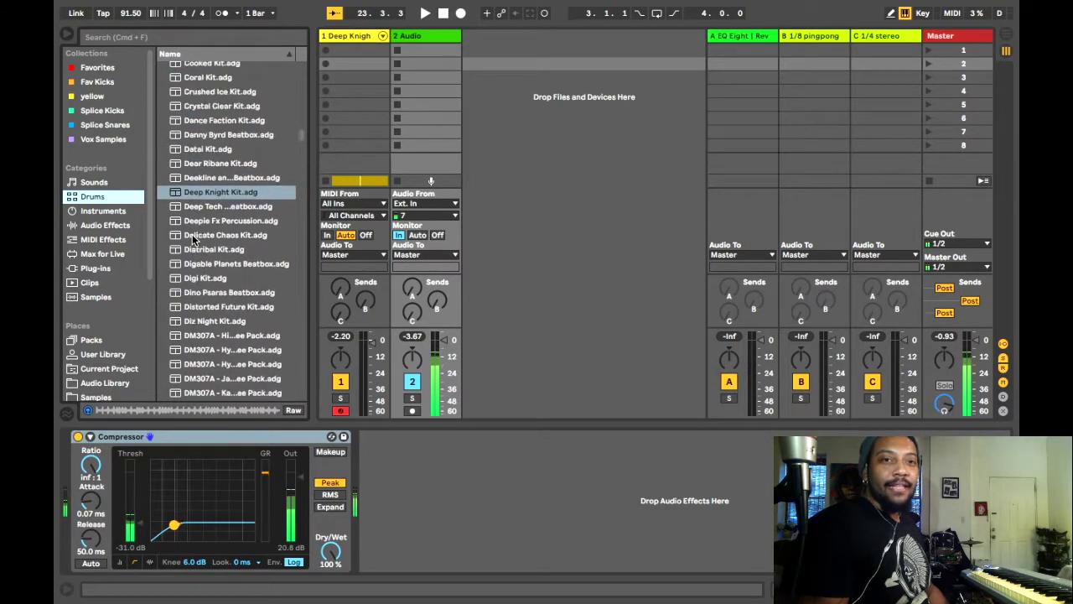
scroll(192, 239, "up", 3)
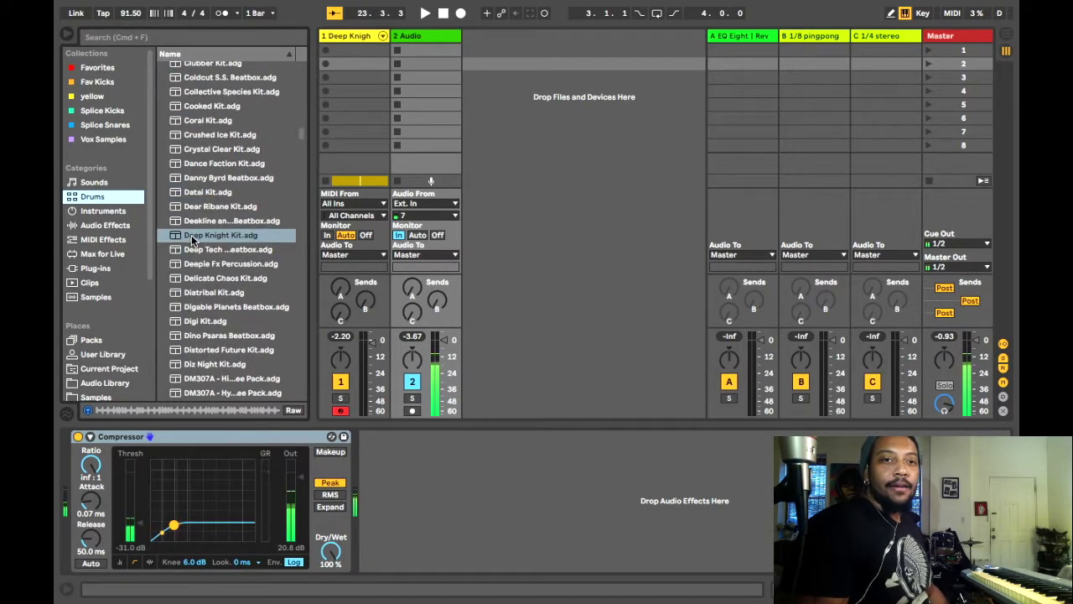
left_click_drag(191, 235, 546, 110)
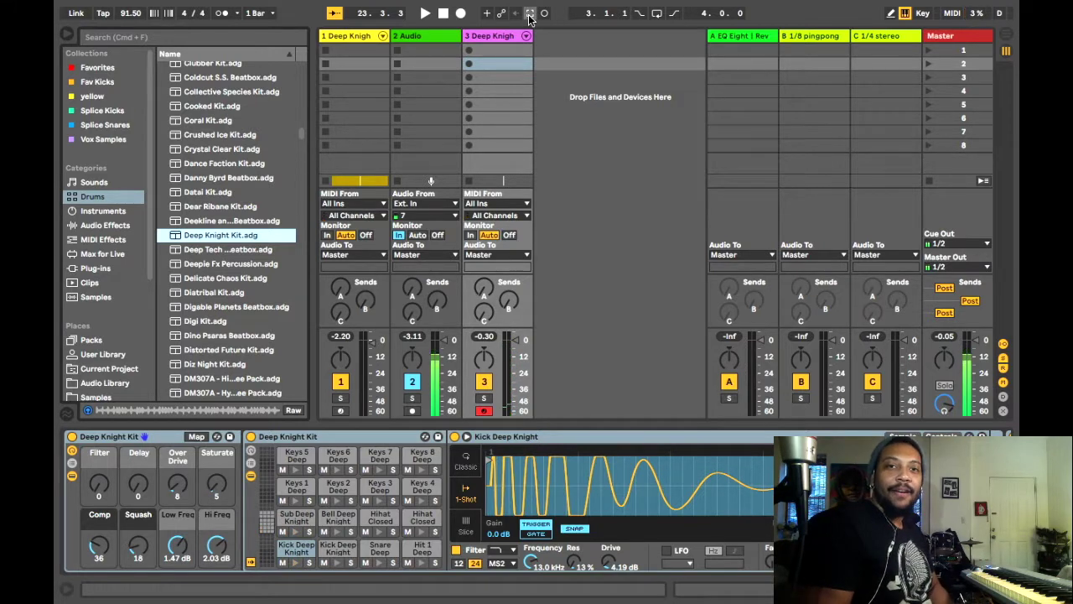
Capture the played kick notes, stop playback, and delete the captured clip
left_click(529, 16)
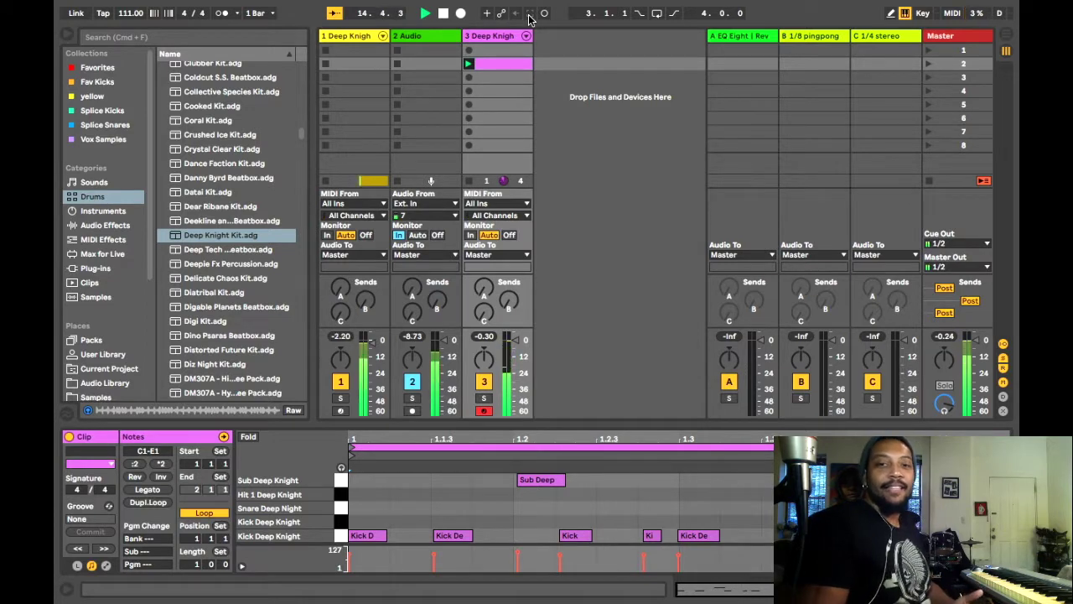
key("space")
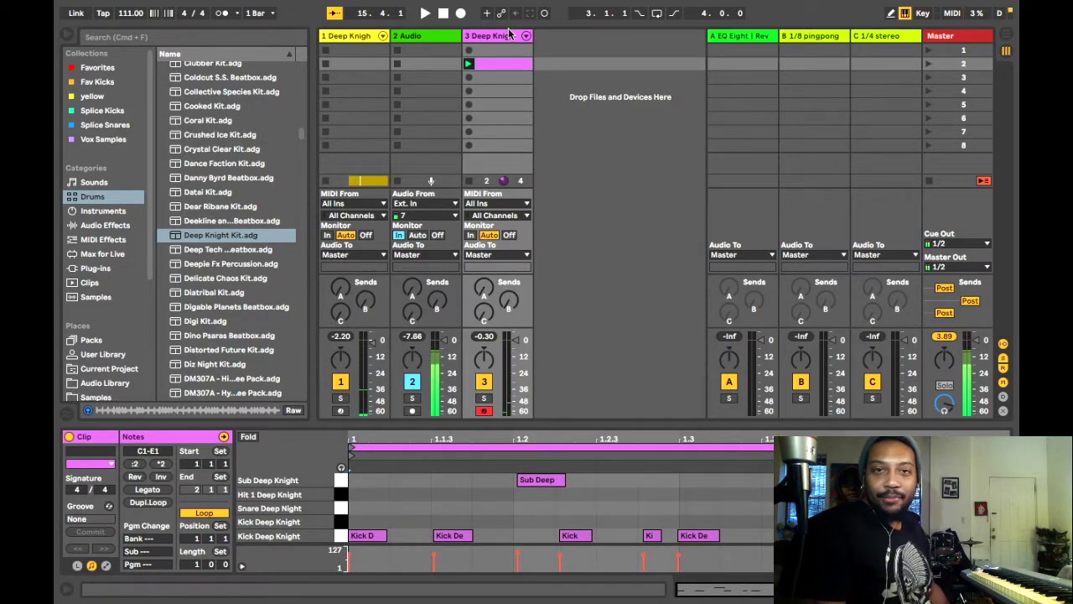
key("Delete")
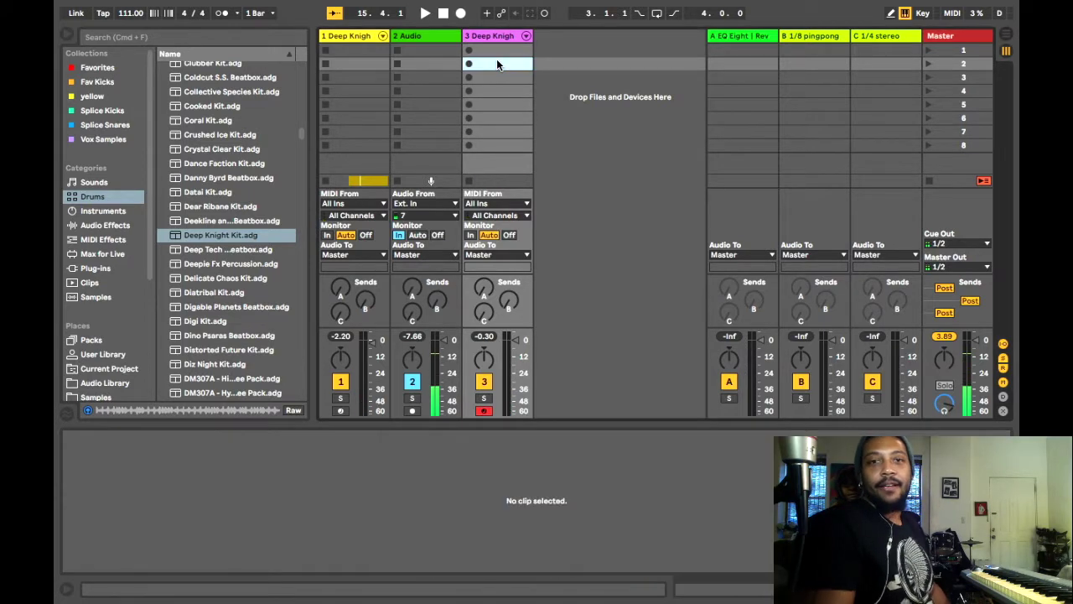
Set the tempo back to 91.50 and mute track 1
left_click_drag(130, 19, 130, 35)
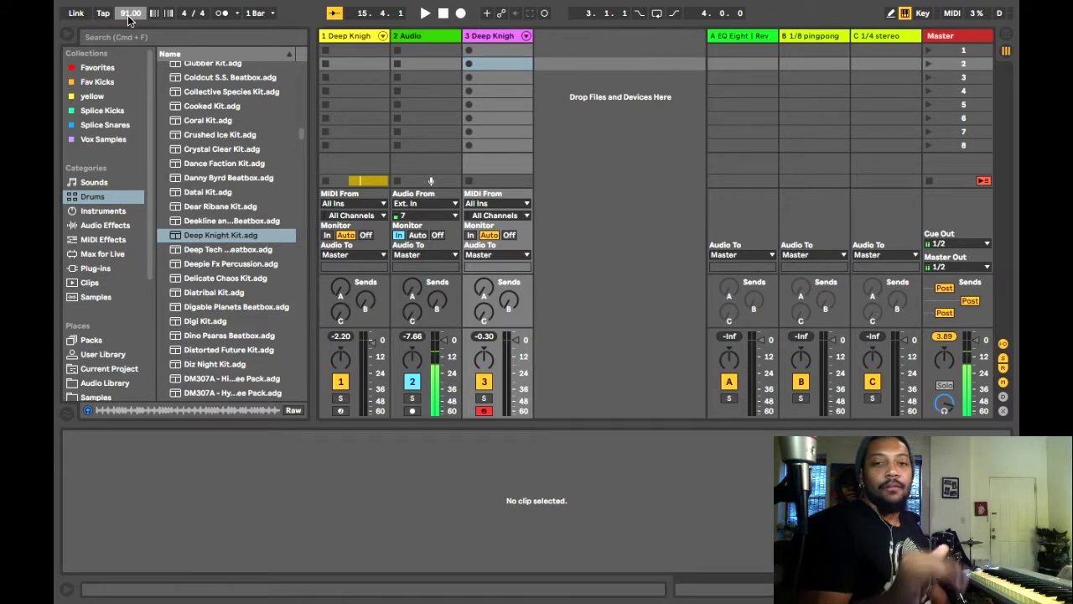
type("8")
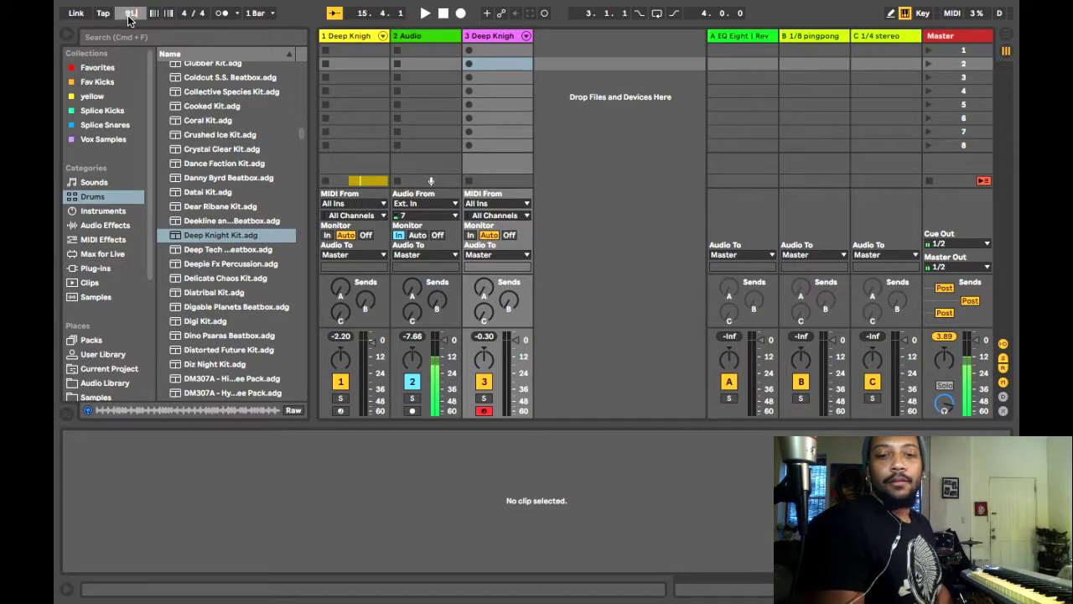
type("1.5")
key("Return")
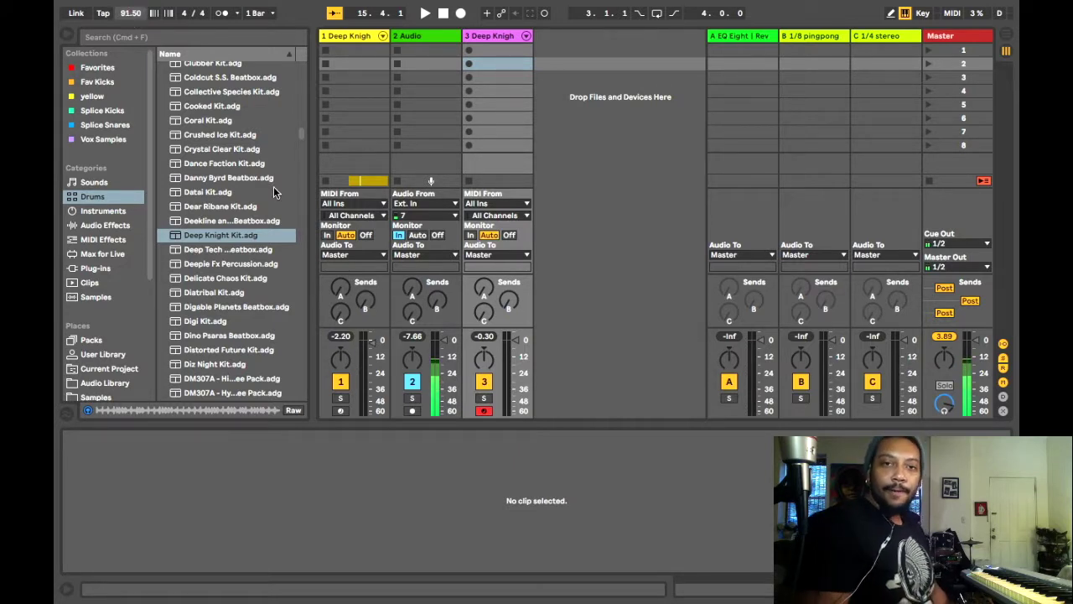
left_click(341, 382)
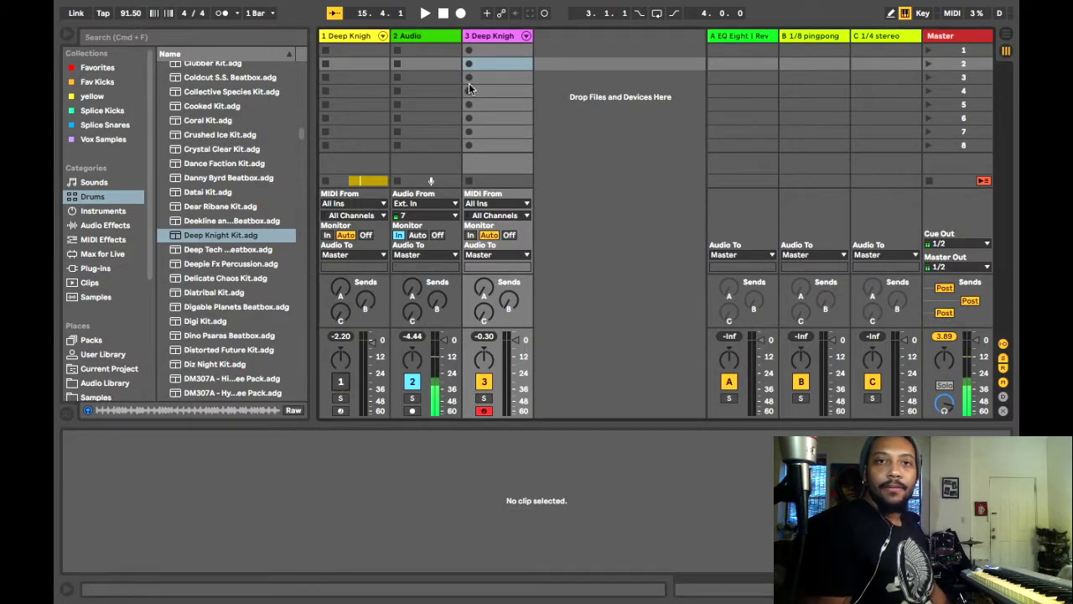
left_click(485, 52)
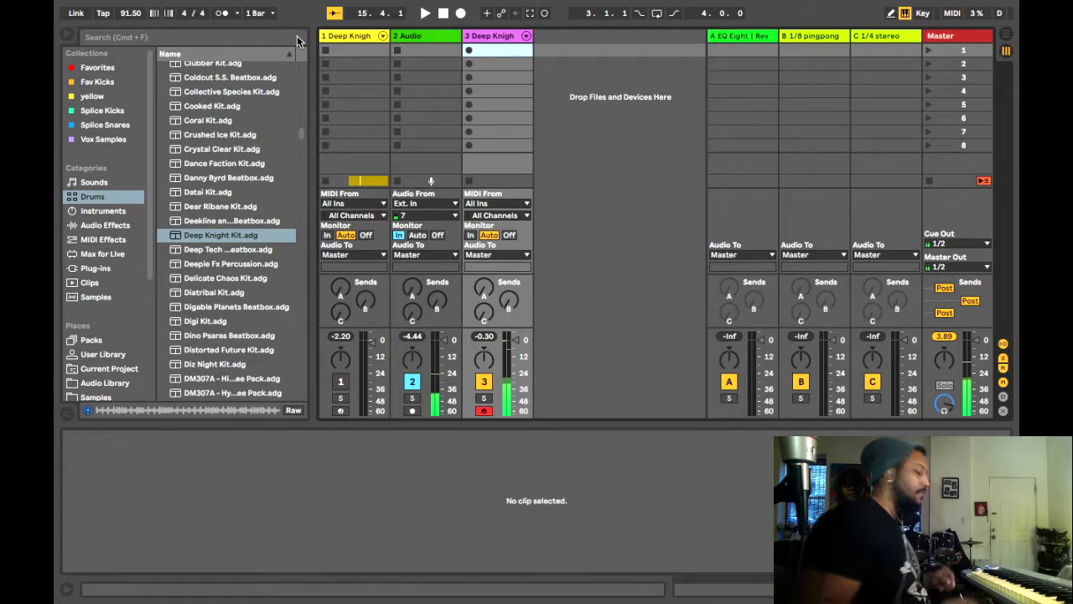
Capture the played kick, snare and sub pattern into a new clip on 3 Deep Knight
left_click(530, 12)
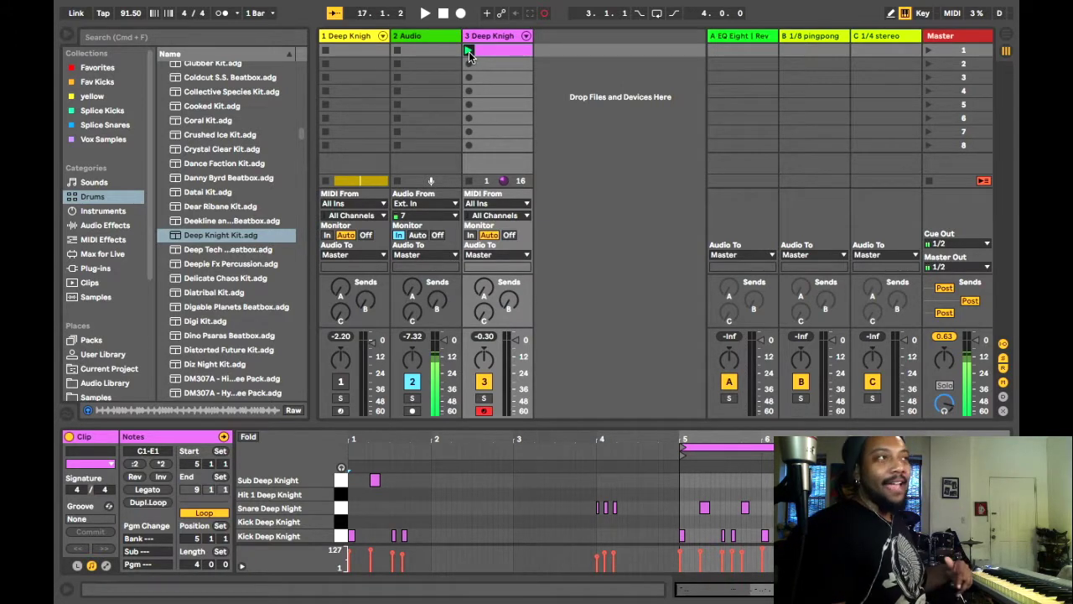
left_click(469, 51)
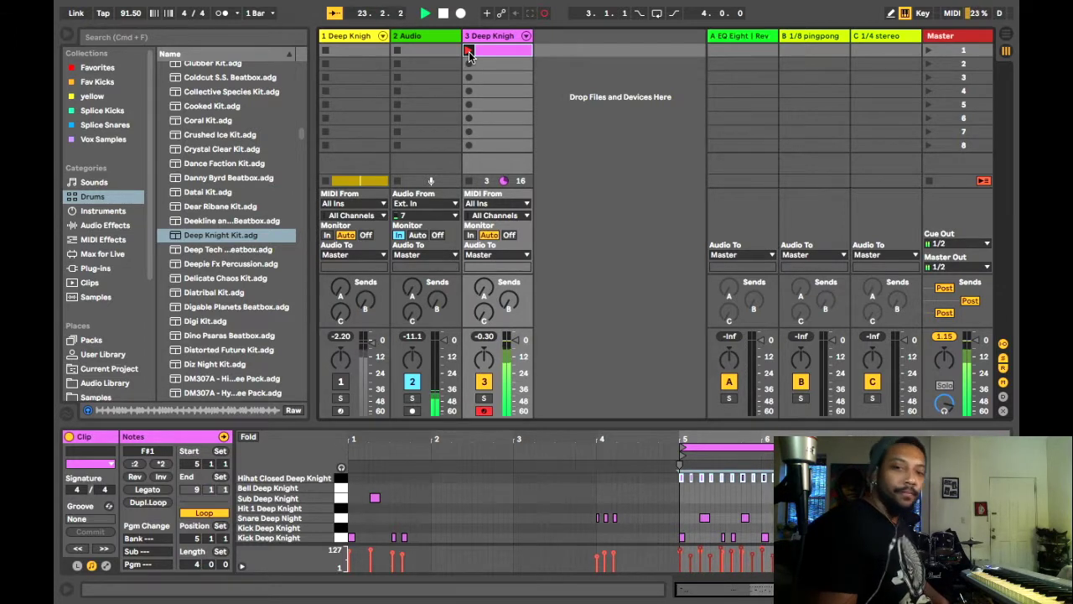
Stop the hi-hat overdub recording while the clip keeps playing, then deselect the notes
left_click(468, 52)
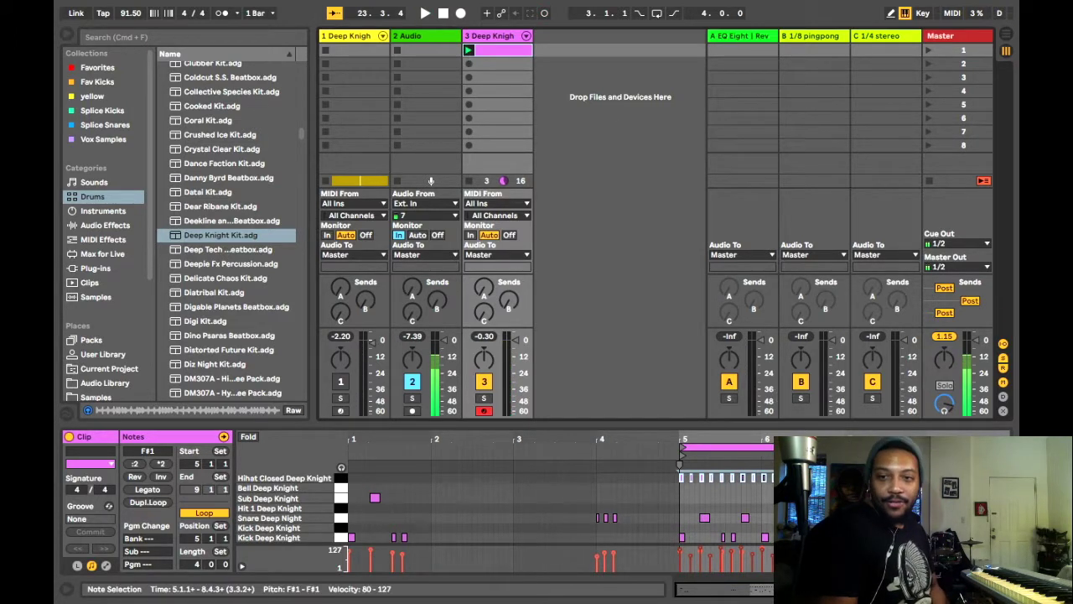
left_click(989, 502)
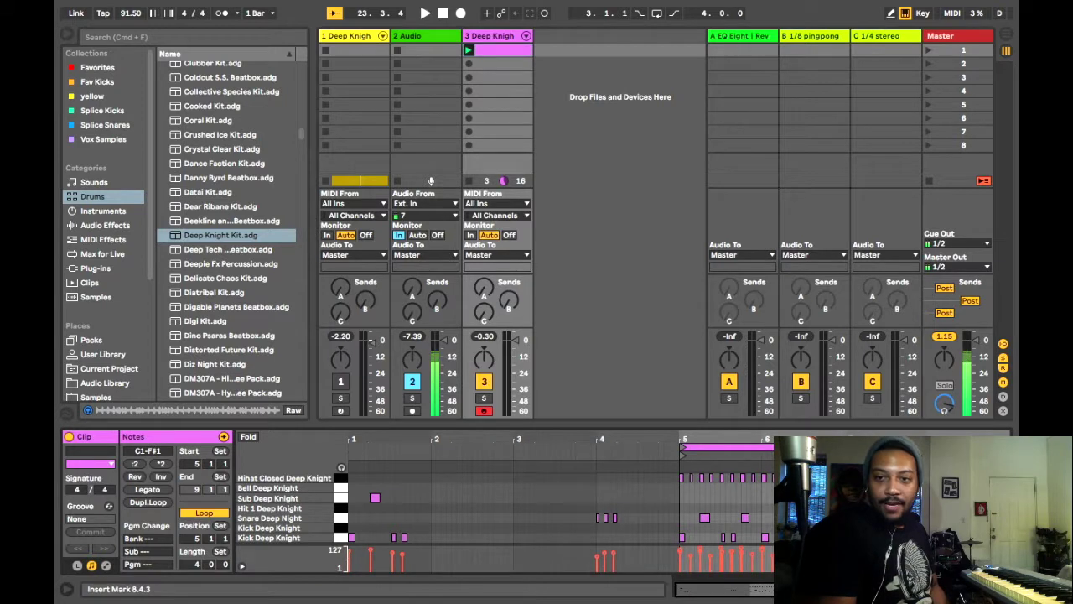
Open the Quantize Settings dialog from the note context menu and move it near the clip
right_click(679, 494)
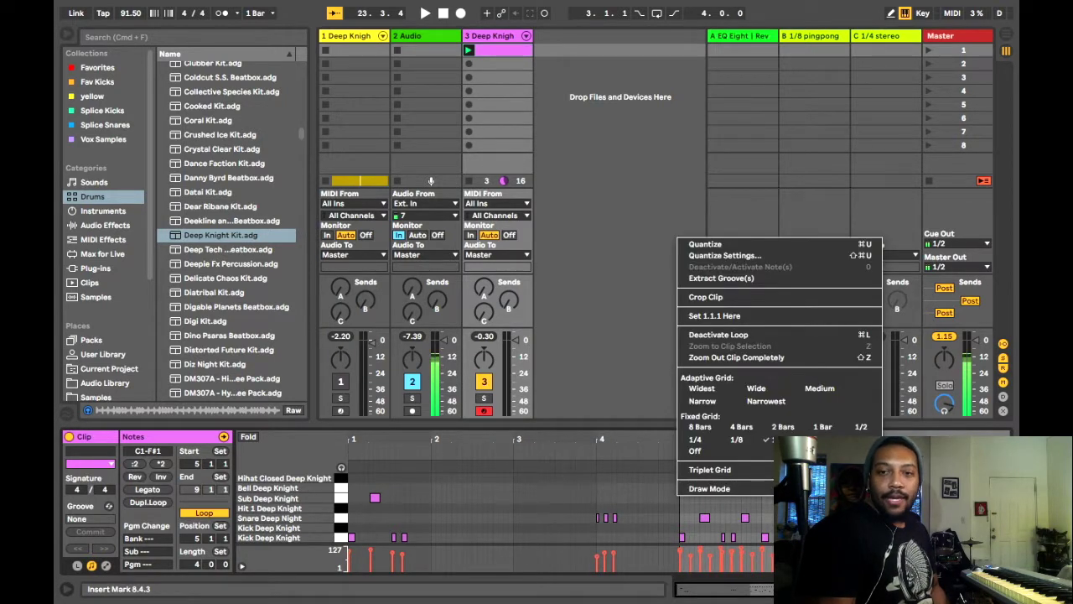
key("Escape")
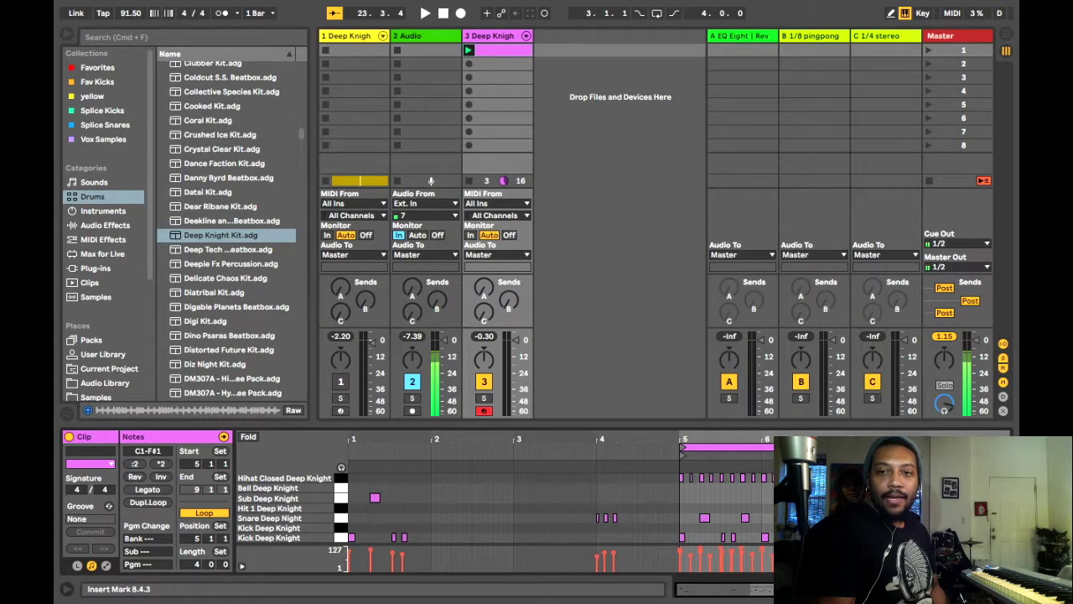
right_click(749, 502)
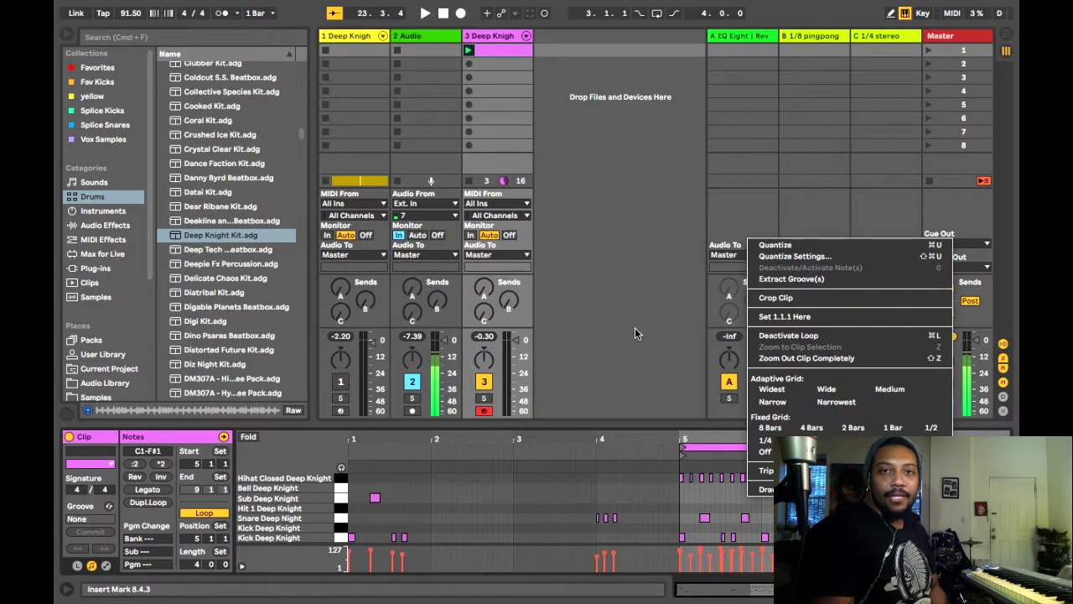
left_click(491, 53)
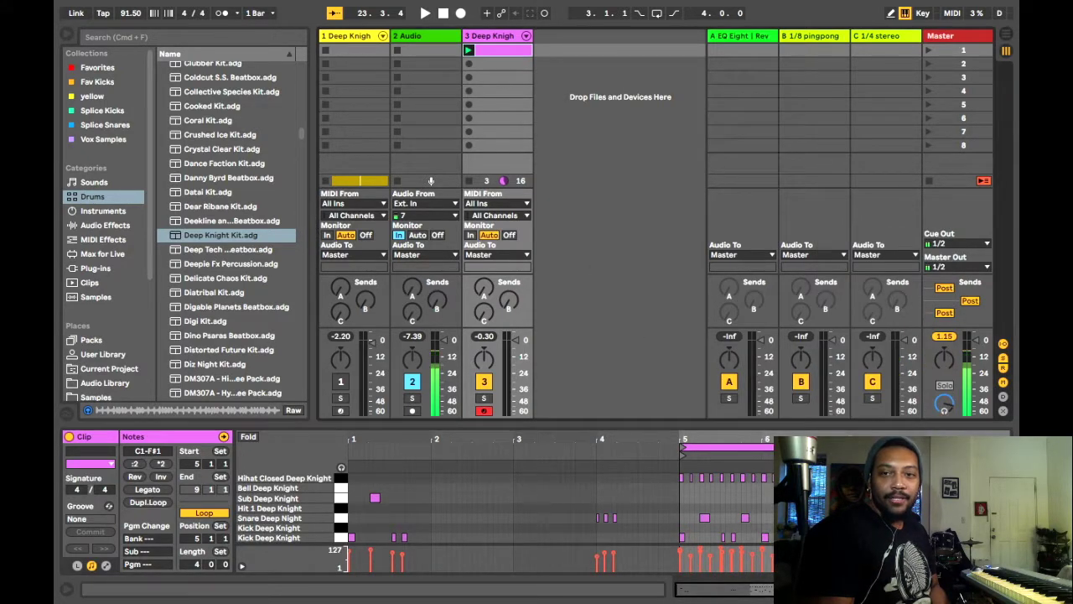
right_click(772, 501)
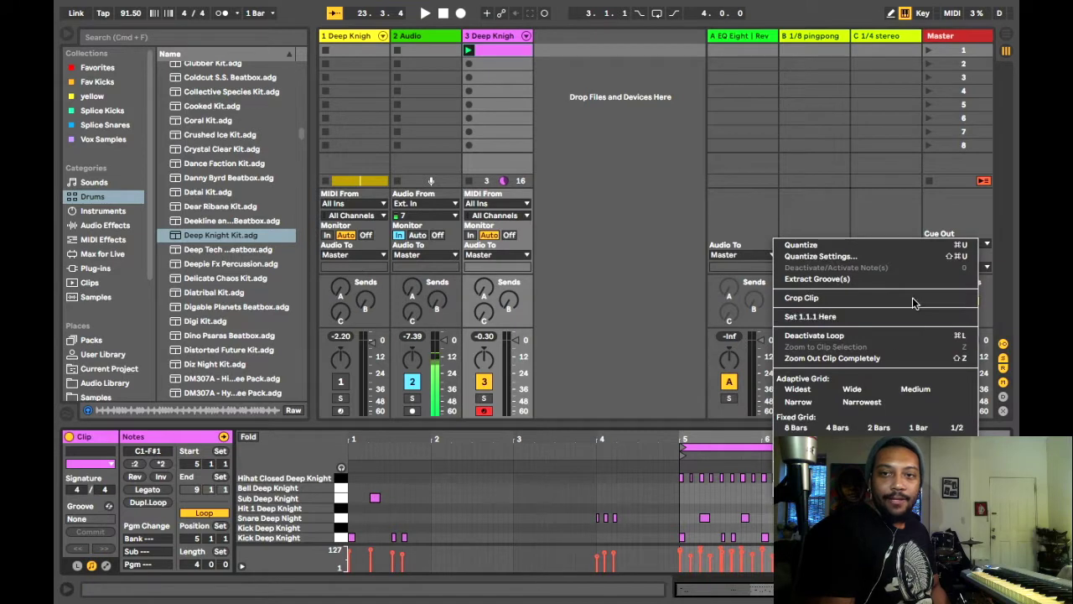
left_click(822, 260)
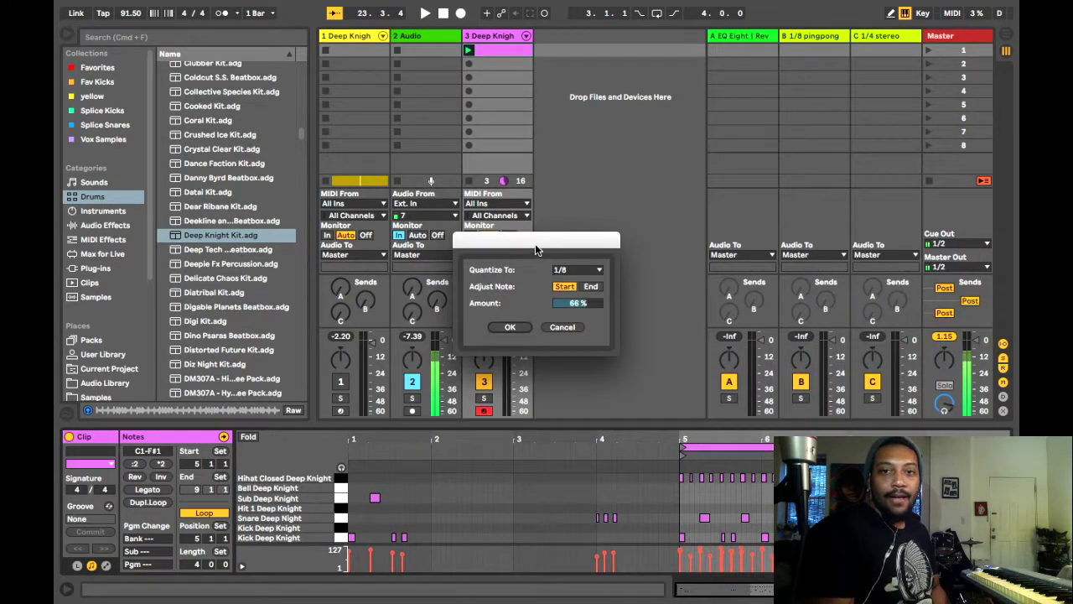
left_click_drag(535, 243, 405, 211)
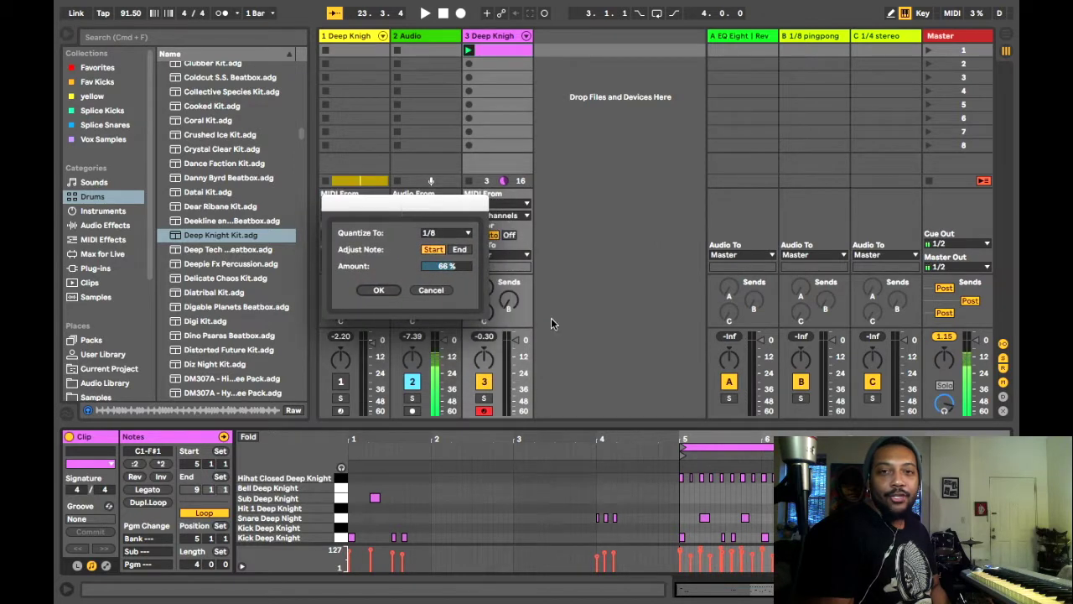
Quantize the drum notes to 1/8 with about 78% amount
left_click(440, 237)
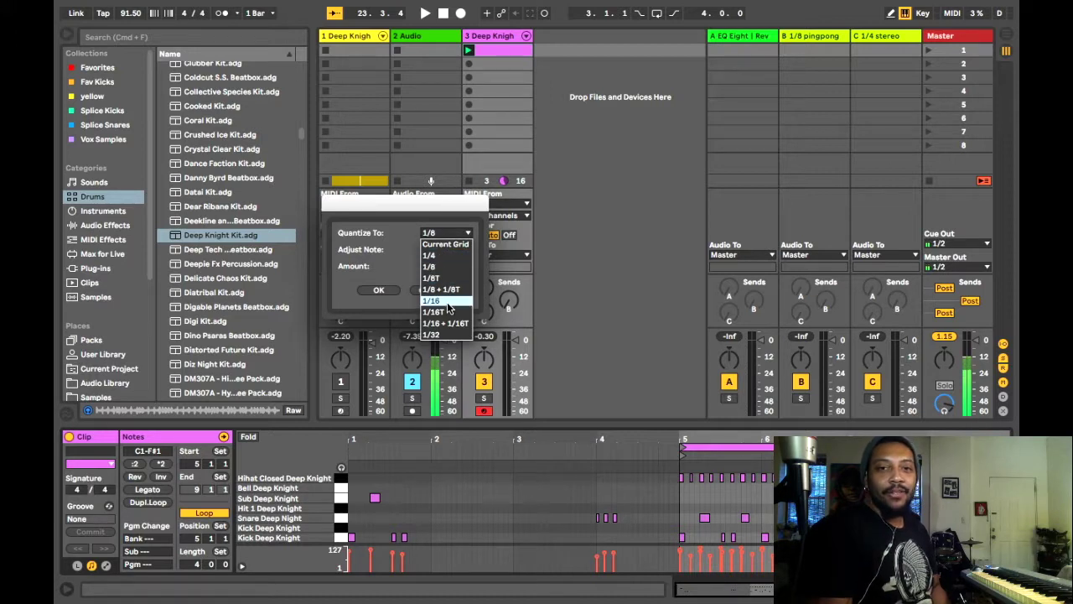
left_click(448, 300)
left_click(449, 235)
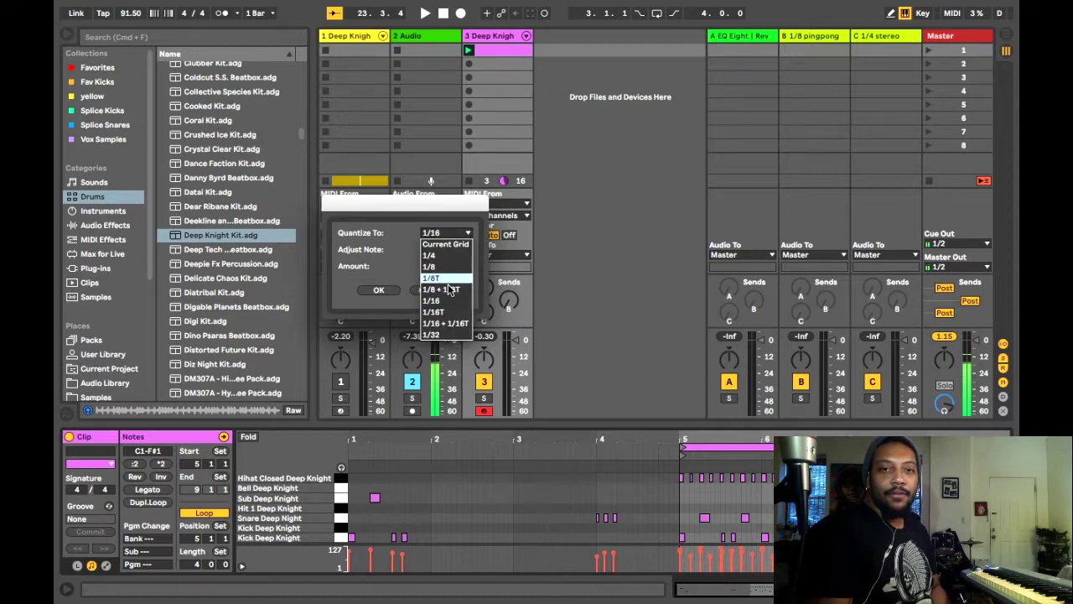
left_click(449, 335)
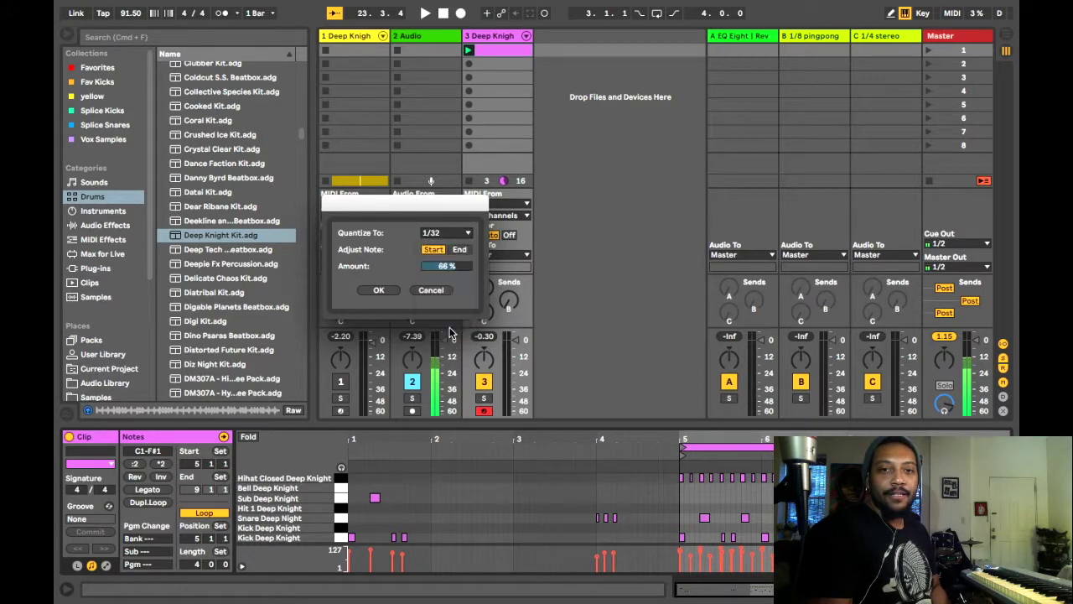
left_click(444, 238)
left_click(444, 249)
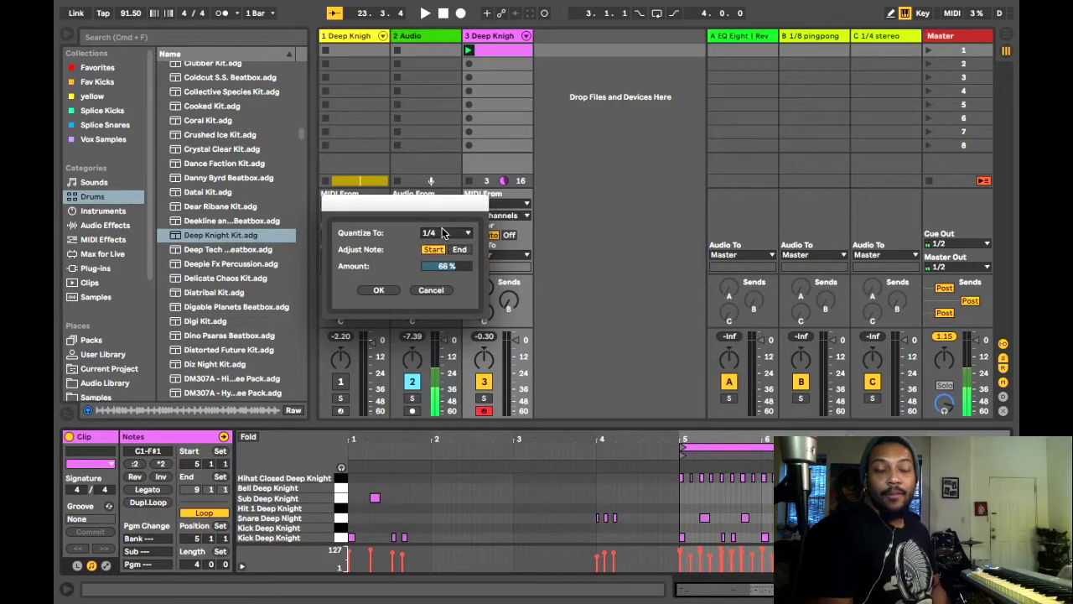
left_click(443, 233)
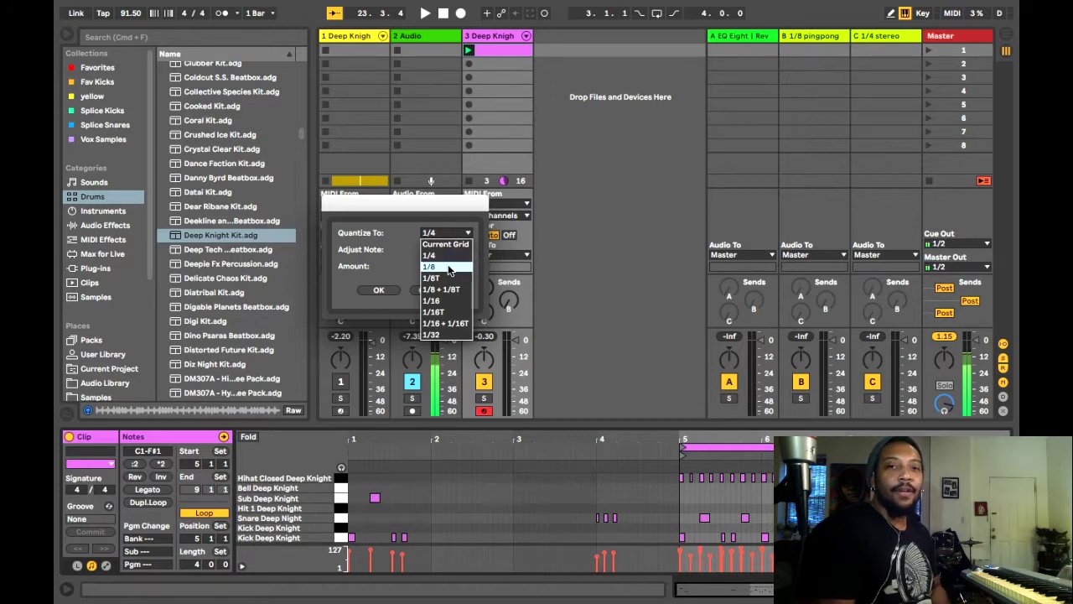
left_click(449, 267)
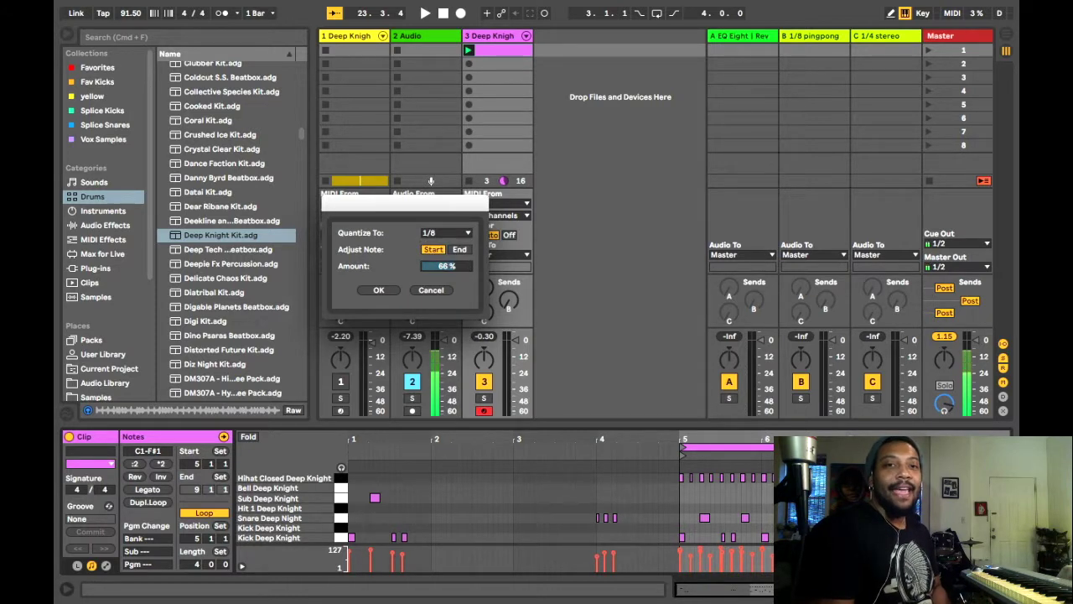
left_click_drag(446, 266, 446, 238)
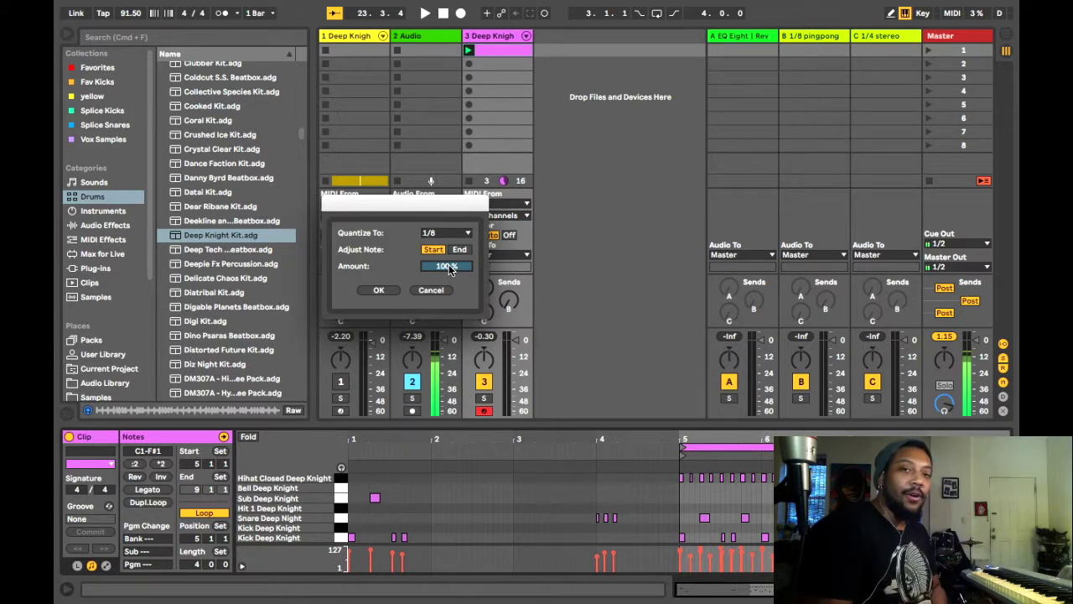
left_click_drag(449, 264, 448, 283)
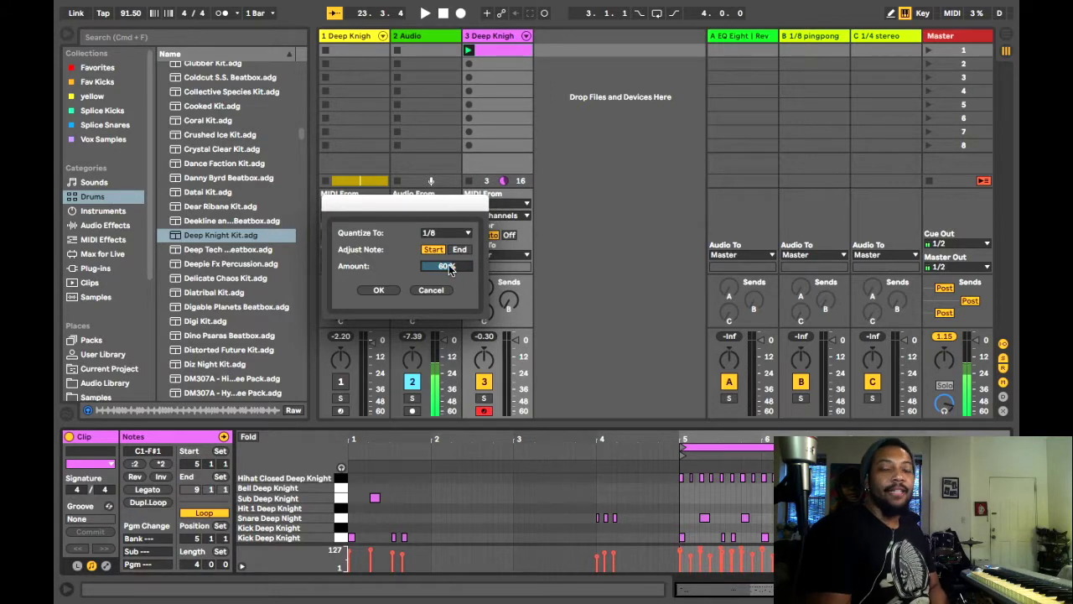
left_click(379, 290)
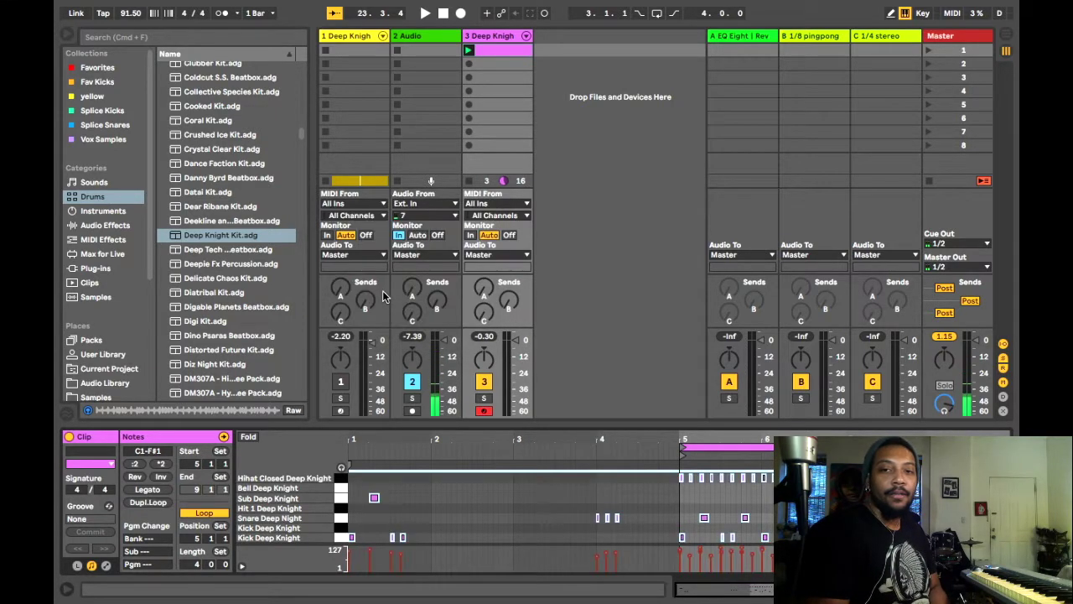
Play the quantized clip, overdub extra sub, snare and kick pad hits, then deselect all notes
key("space")
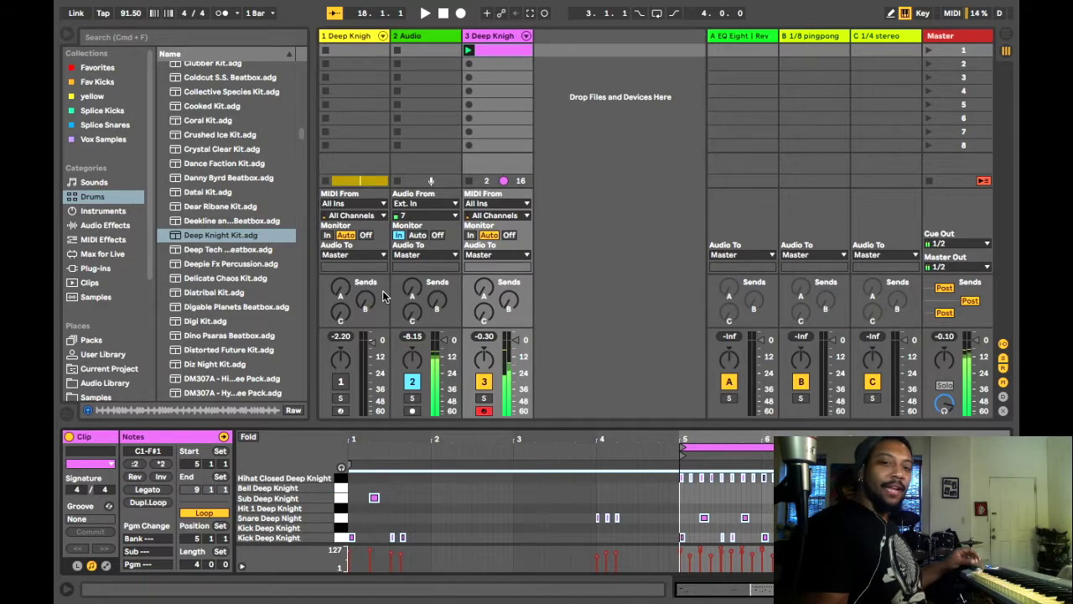
key("space")
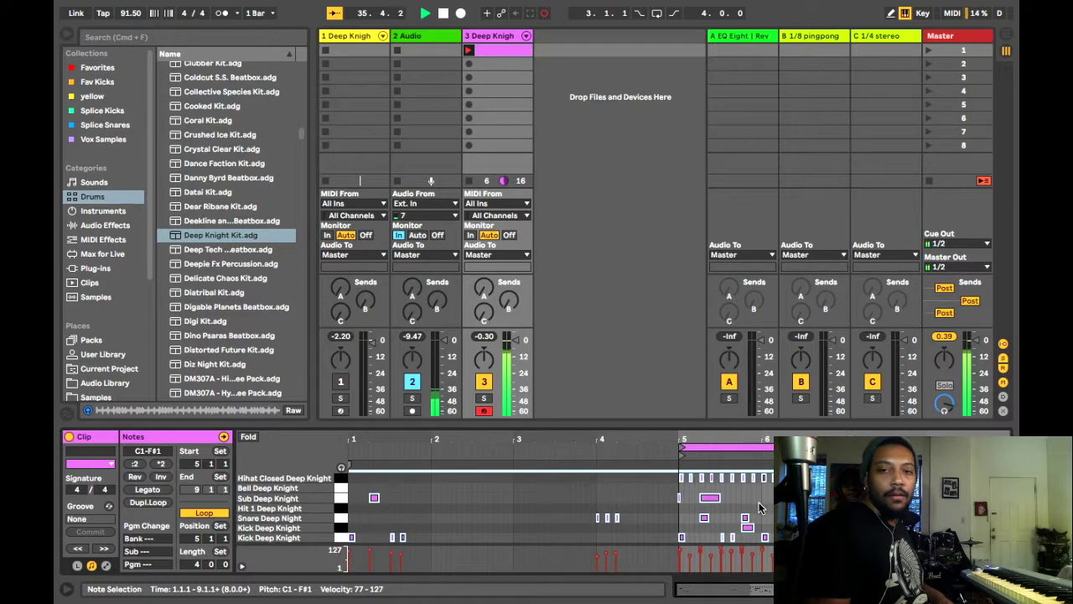
left_click(766, 504)
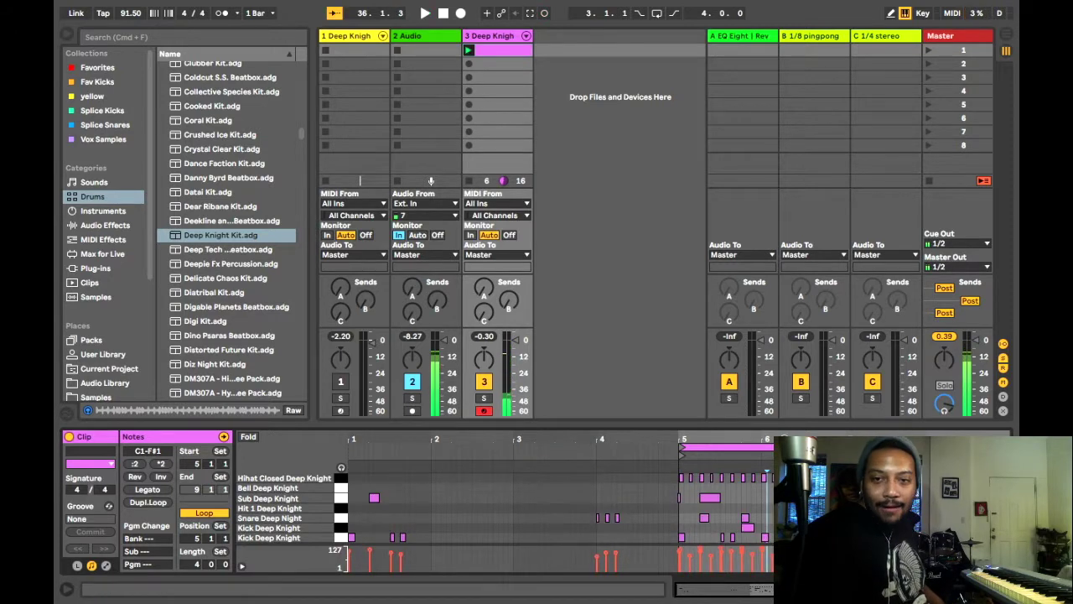
Nudge the E1 note near beat 6.1 right so it starts on 6.2.1, then play to check
key("plus")
key("plus")
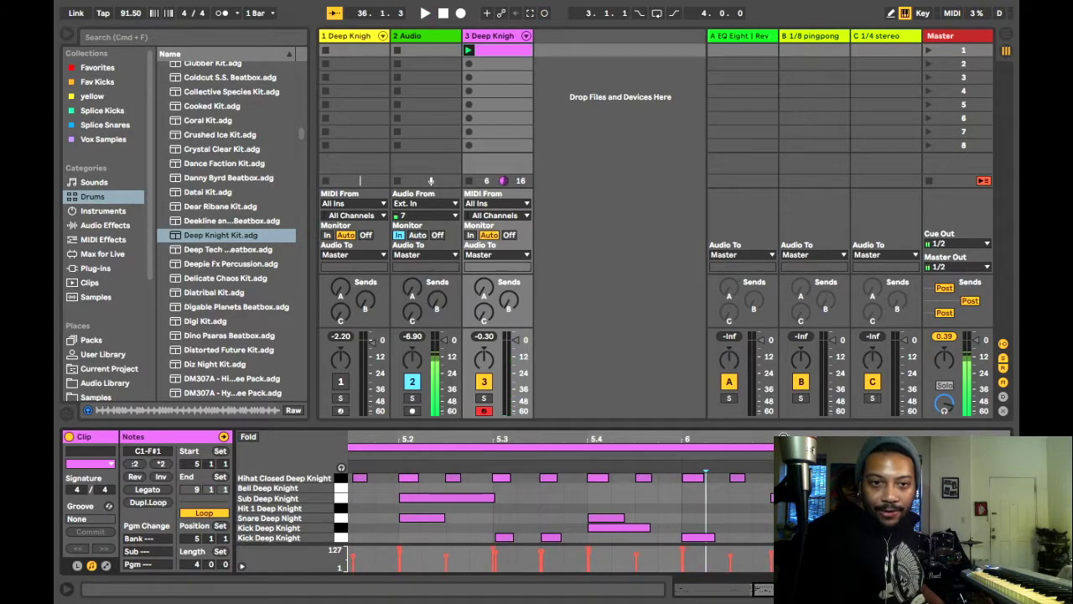
left_click(771, 497)
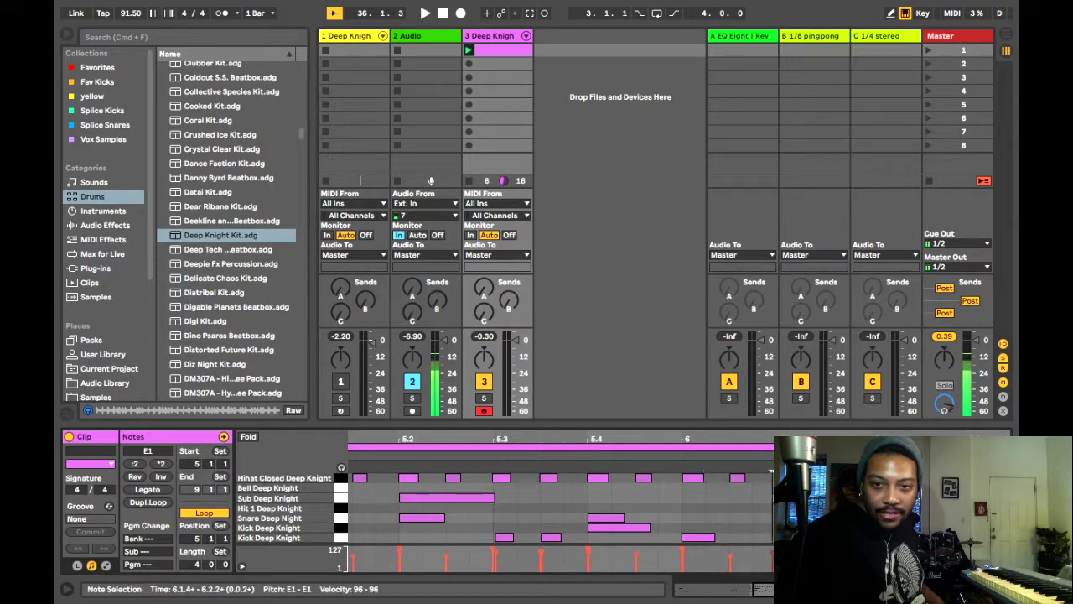
key("Right")
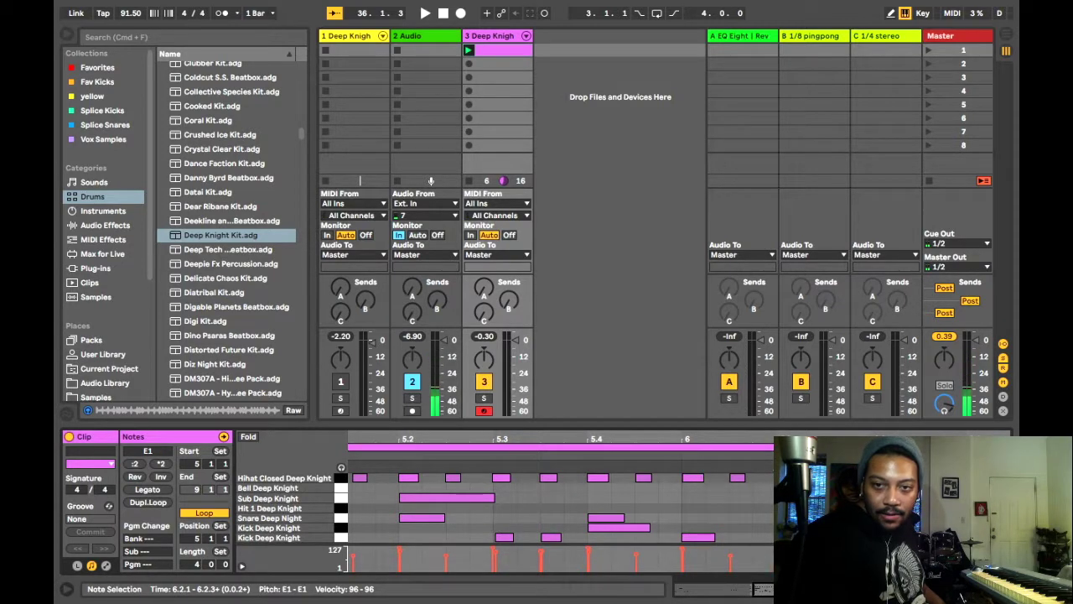
key("space")
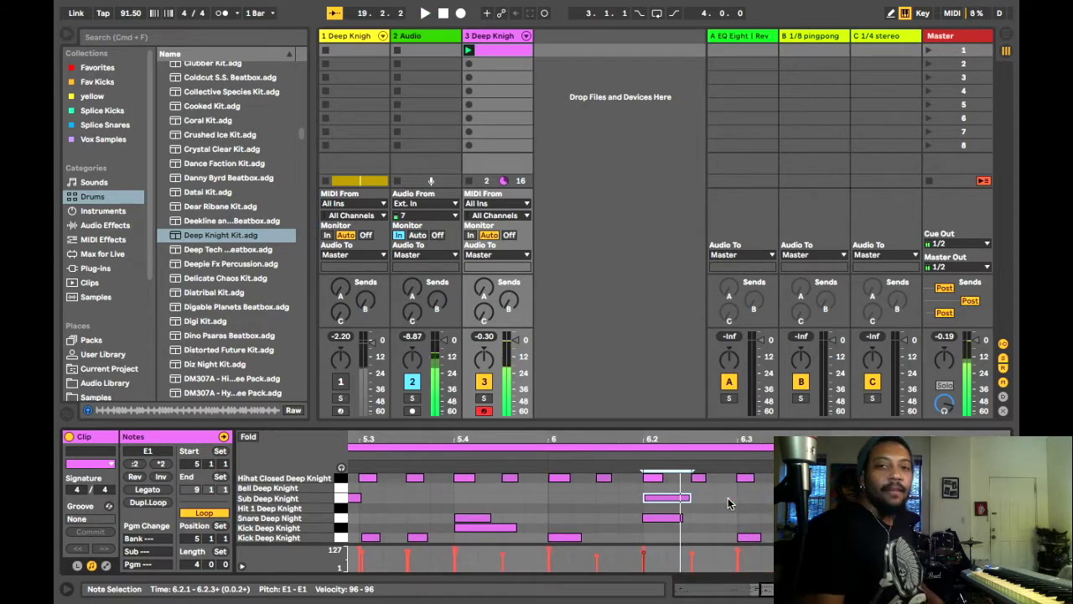
left_click_drag(735, 444, 734, 438)
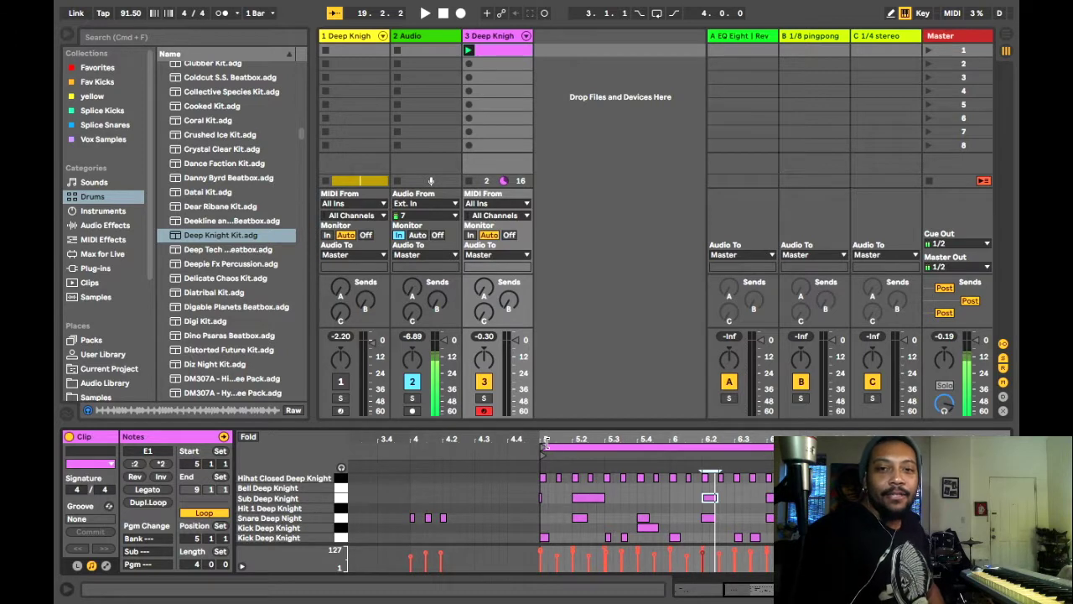
Zoom in on beats 5.2.2 to 5.2.4 and play the clip to inspect the hi-hats
left_click_drag(548, 439, 549, 504)
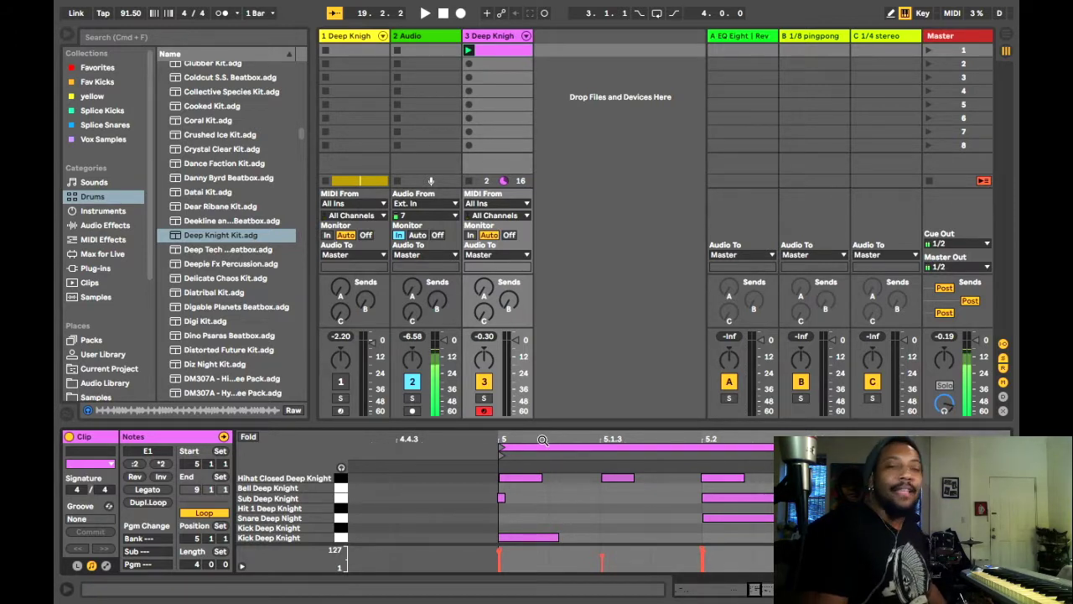
key("space")
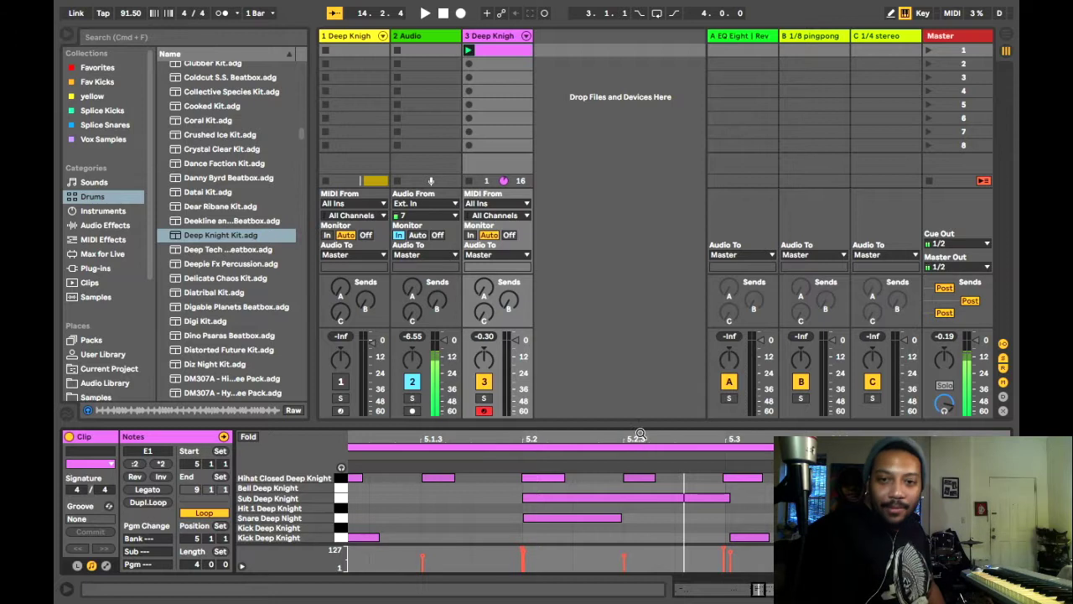
left_click_drag(669, 444, 652, 476)
left_click(640, 477)
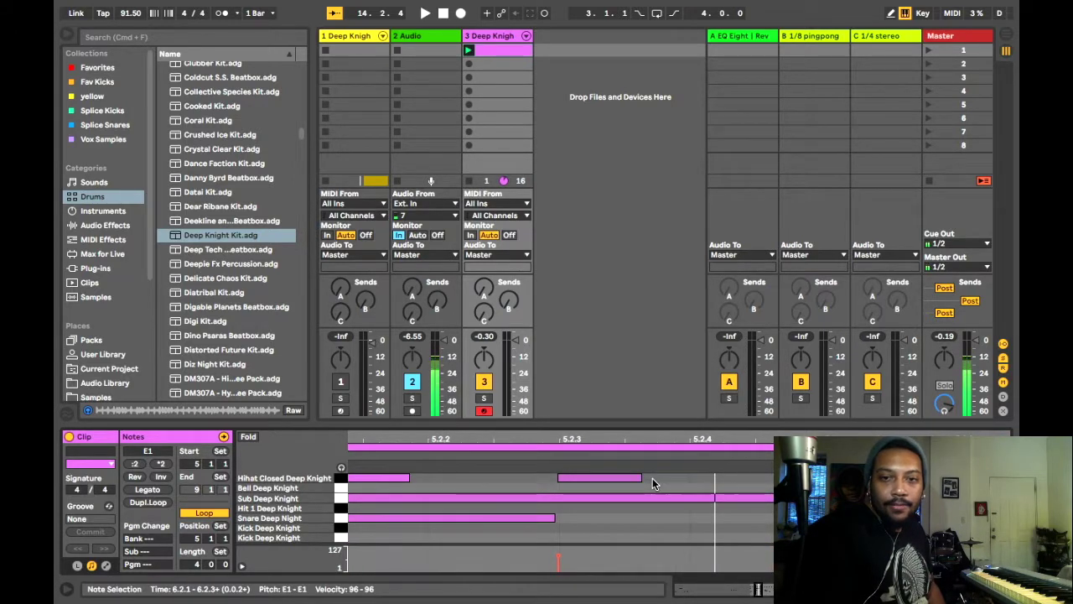
left_click(652, 479)
key("Right")
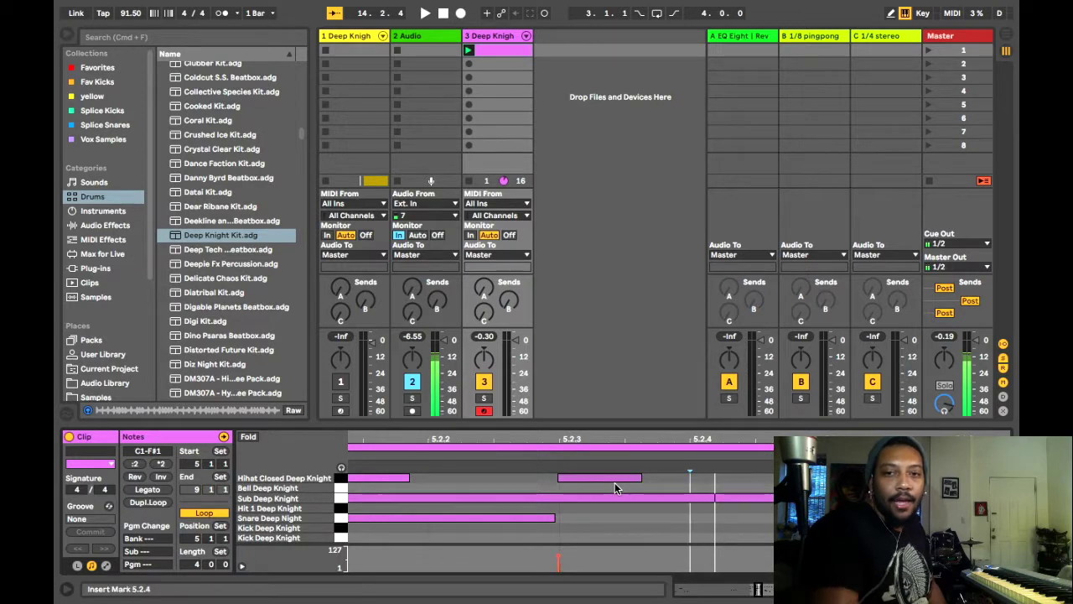
key("x")
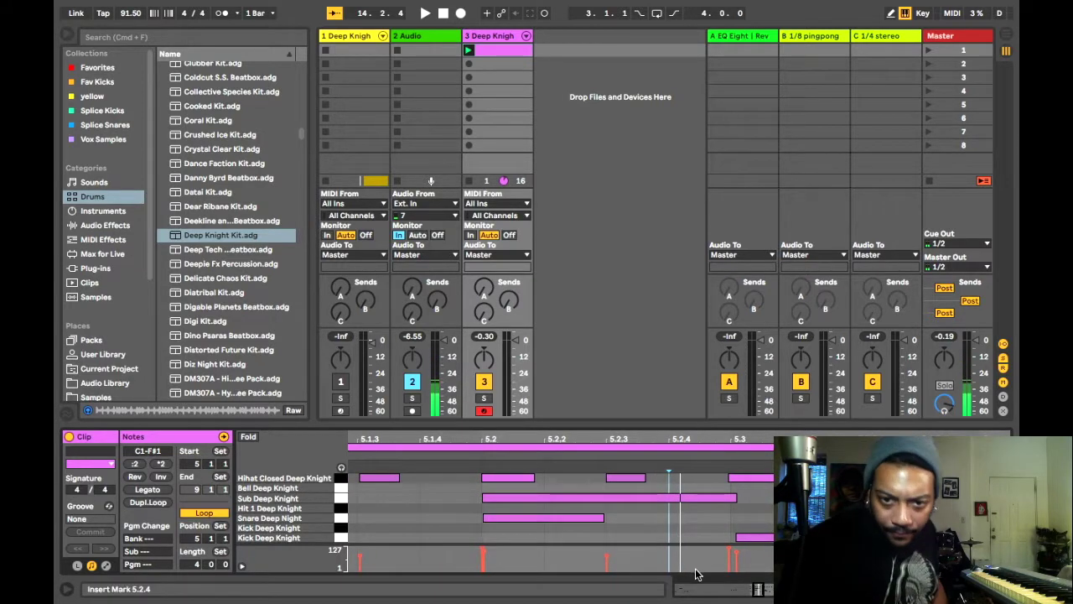
Shorten the hi-hat at 5.2.3, then test a note at 5.2.4 and undo it
left_click(648, 477)
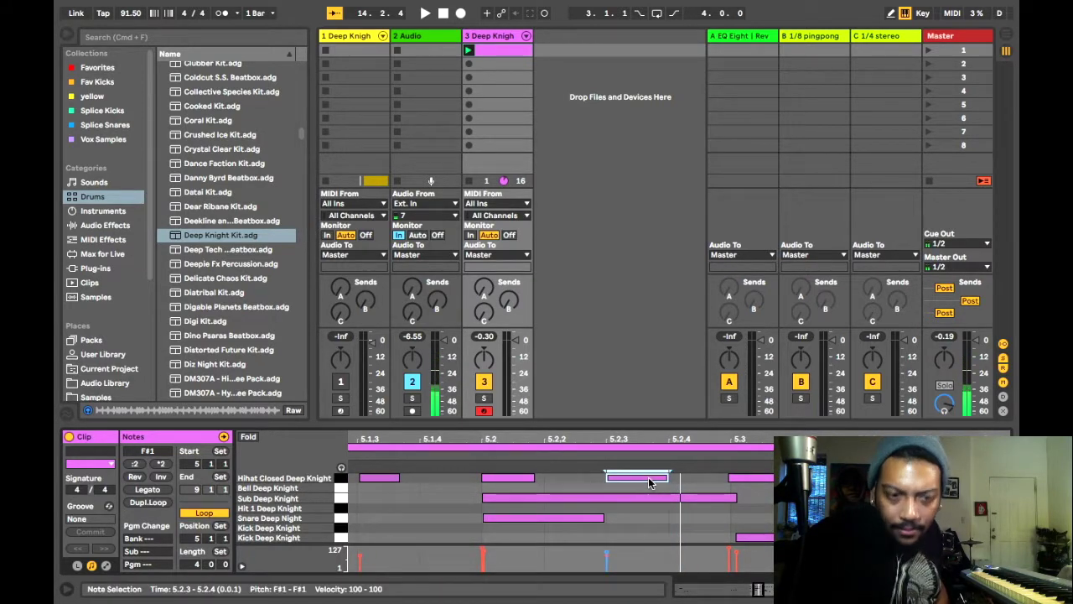
key("super+z")
left_click(671, 478)
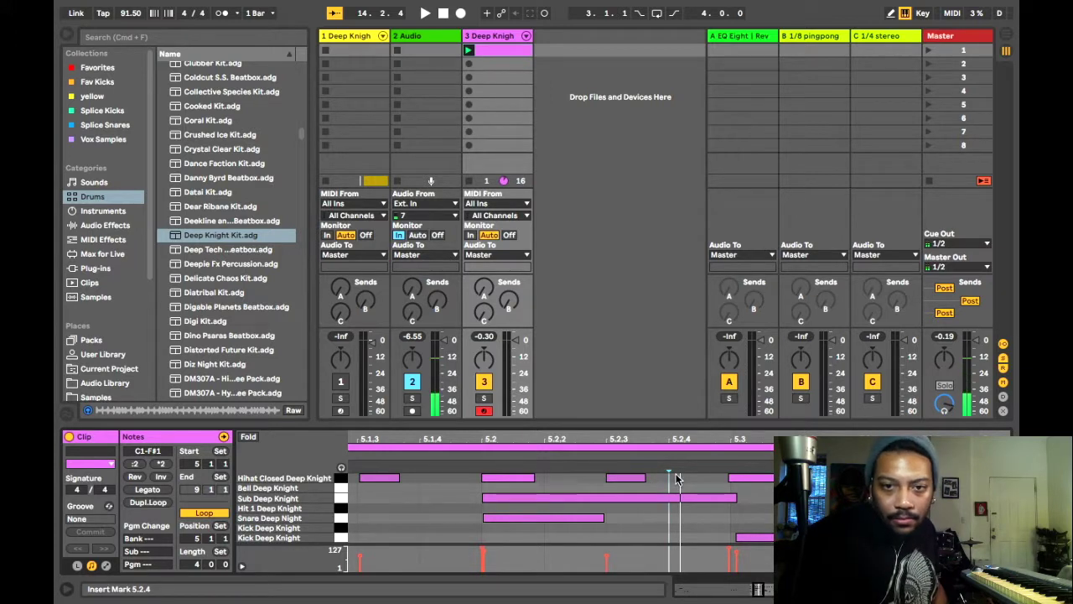
double_click(670, 477)
key("super+z")
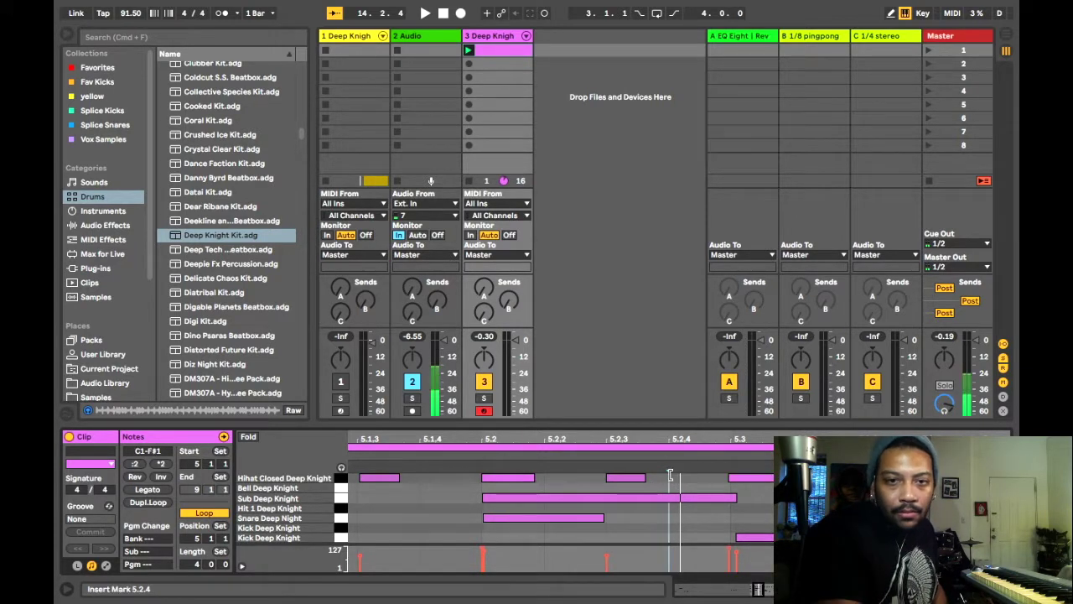
right_click(651, 524)
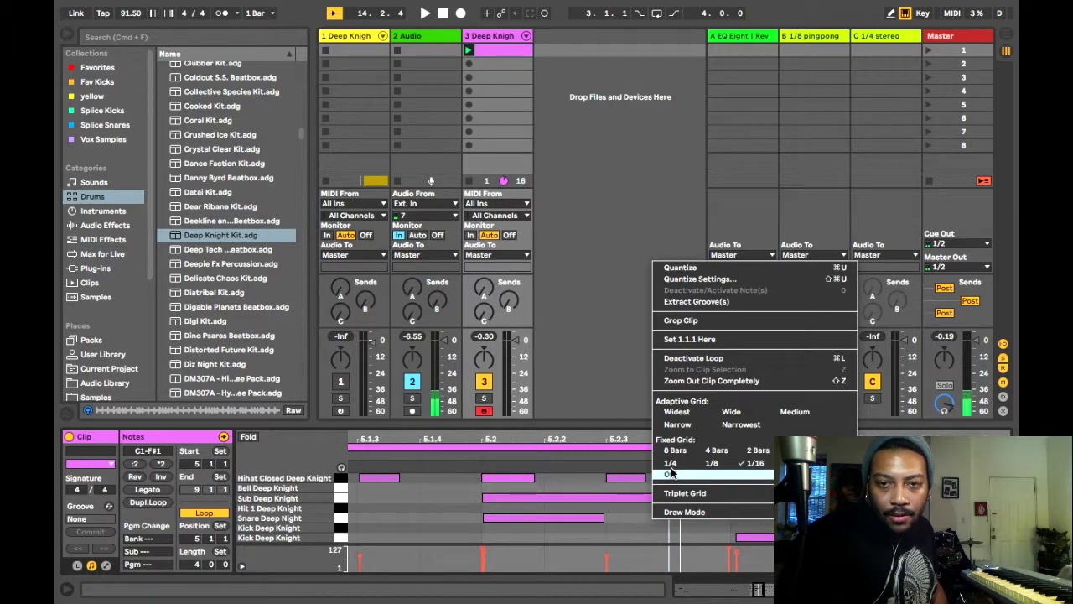
Set the MIDI editor's adaptive grid to Widest and zoom in on beats 5.2.2 to 5.2.4
left_click(677, 424)
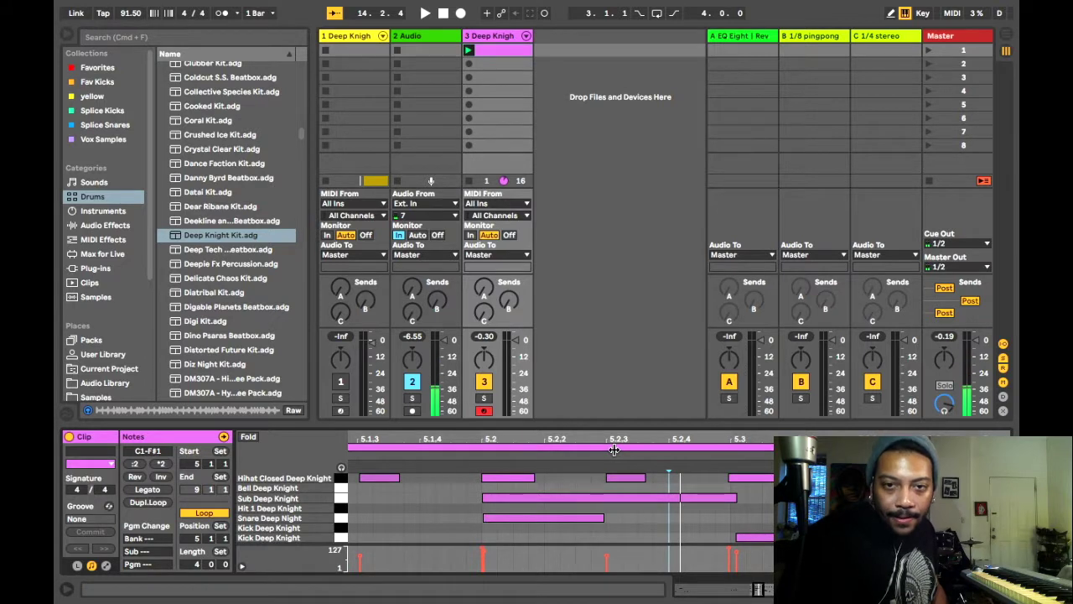
right_click(644, 522)
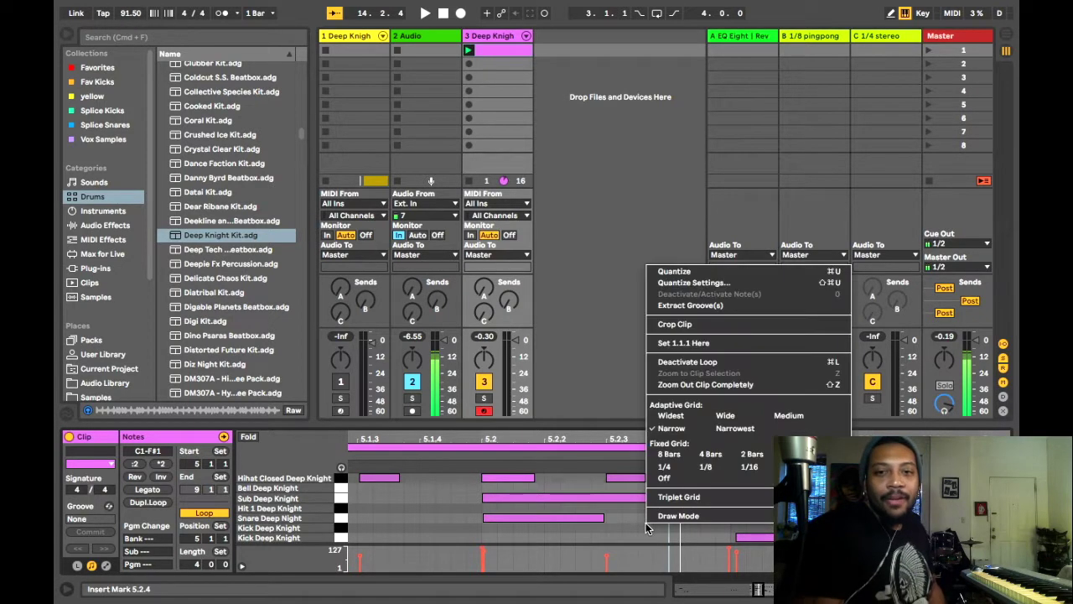
left_click(677, 419)
mouse_move(662, 436)
left_mouse_down()
mouse_move(669, 482)
mouse_move(679, 437)
left_mouse_up()
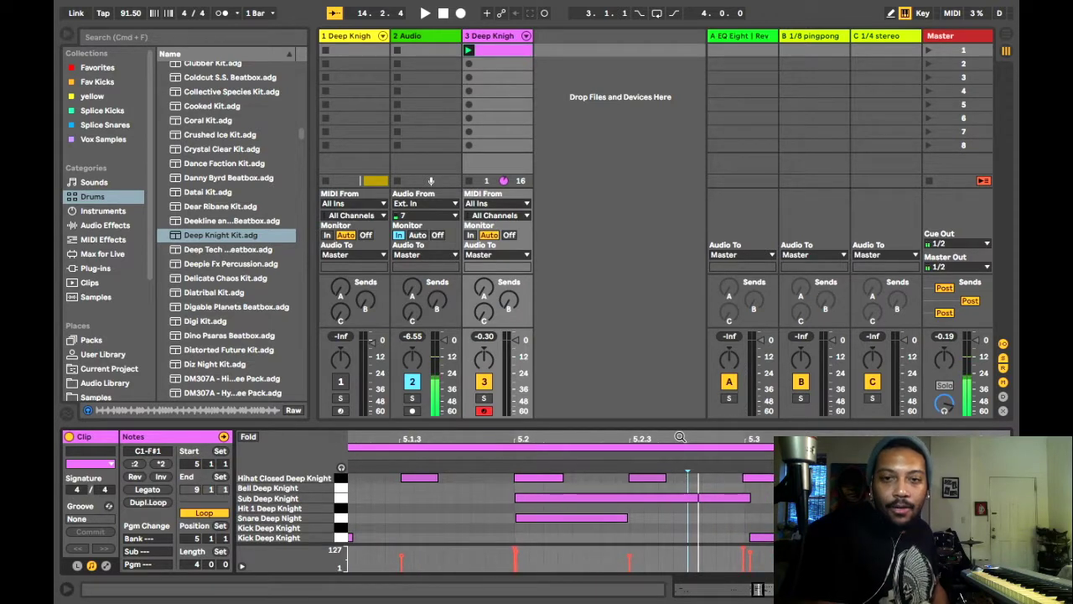
Add a short Hihat Closed note at 6.2.3 between existing hi-hats, playing the clip to check
left_click(663, 477)
key("space")
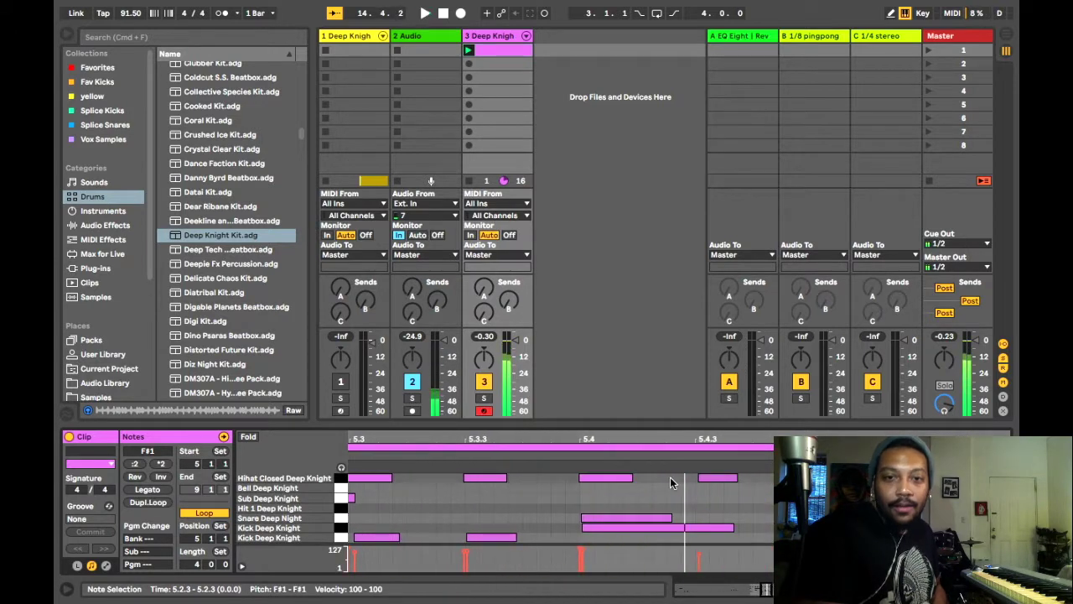
key("space")
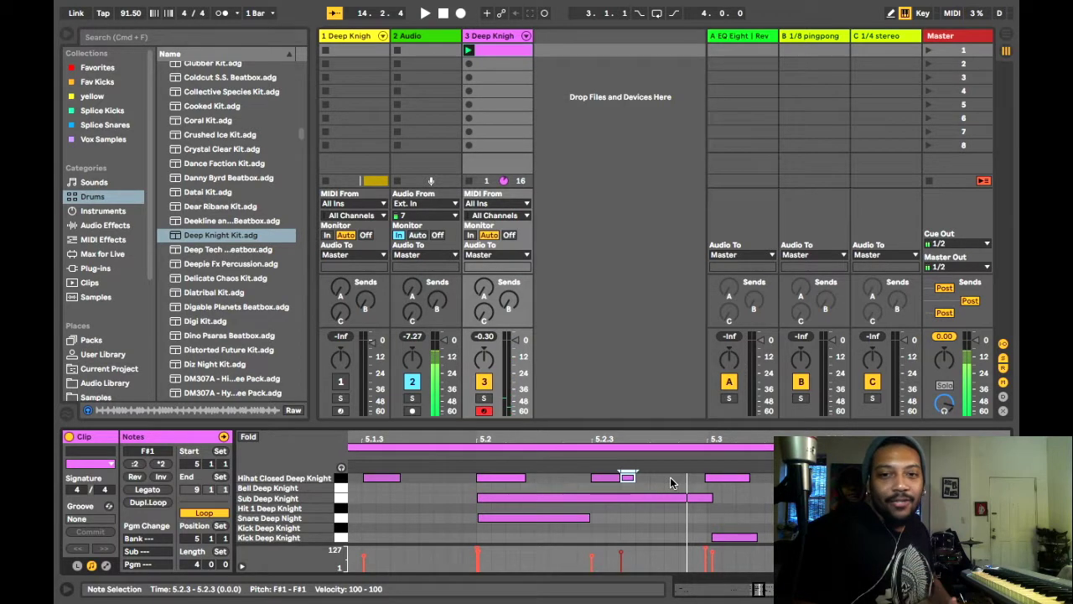
key("space")
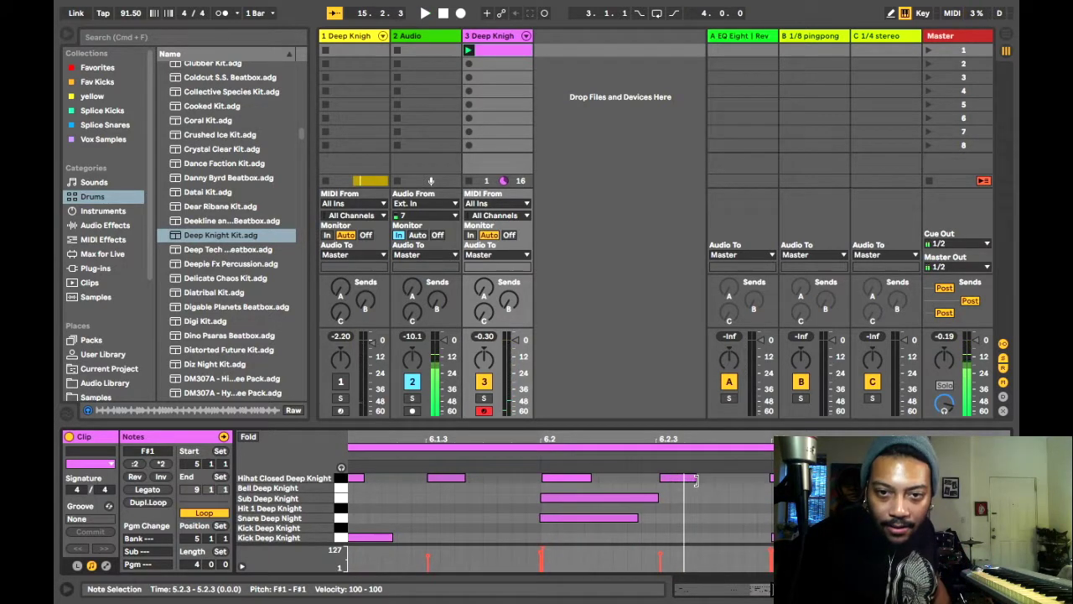
double_click(705, 477)
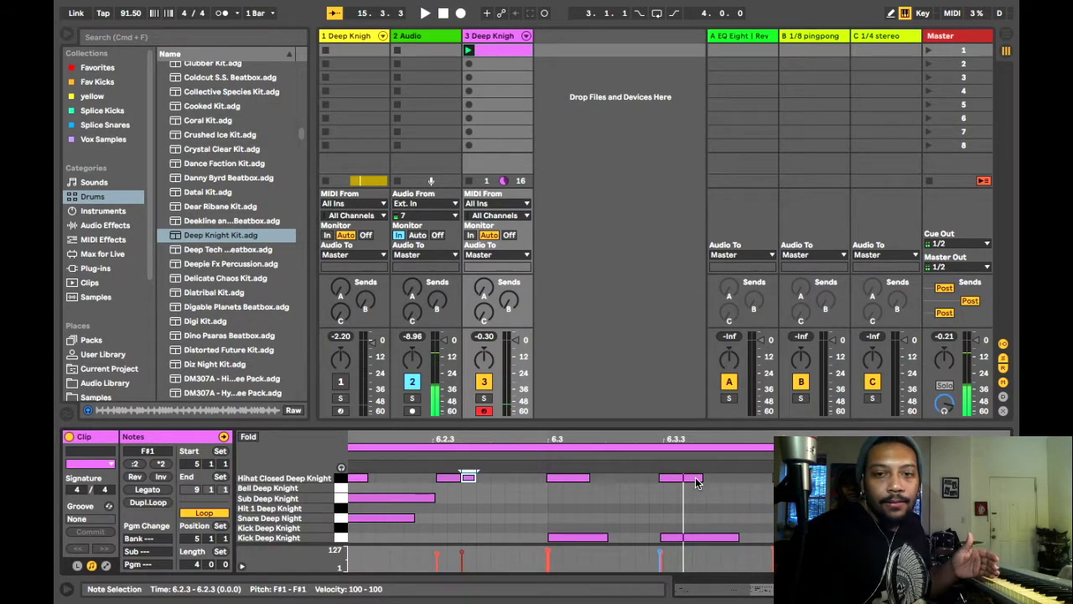
left_click(584, 477)
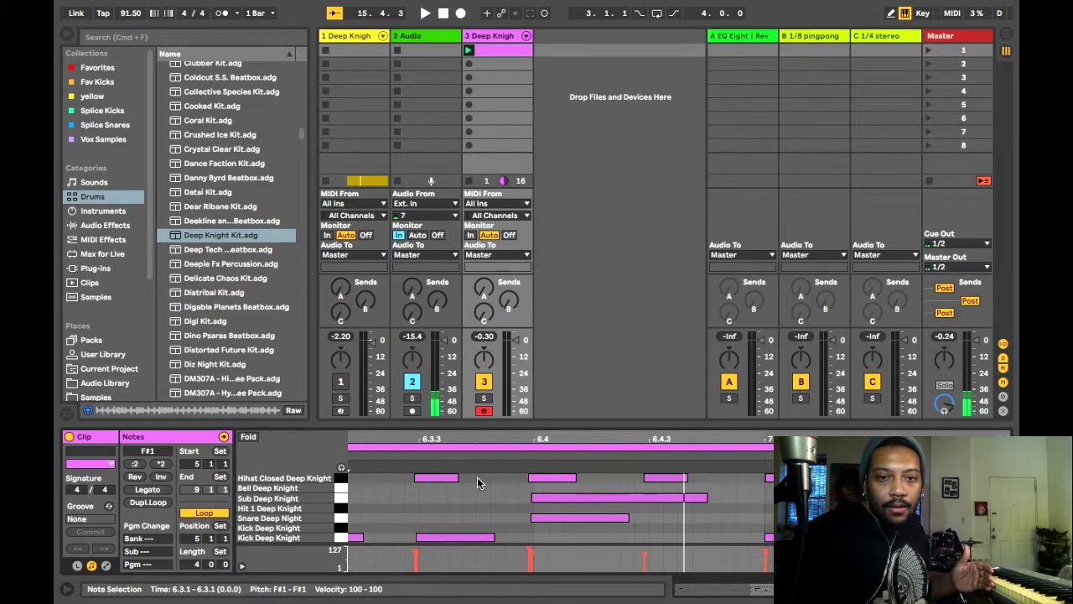
key("space")
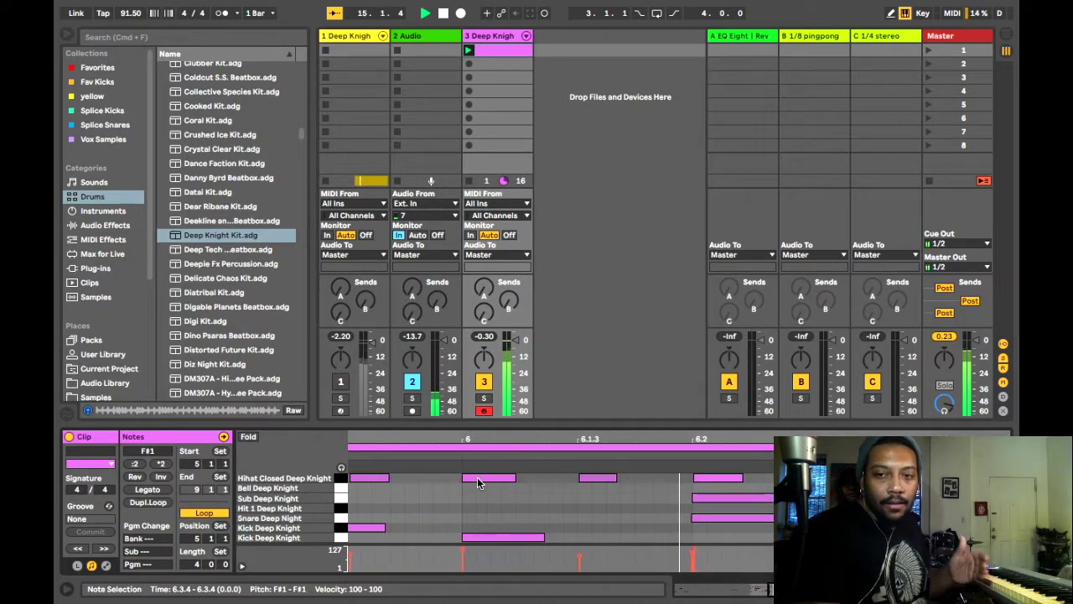
Nudge an existing hi-hat note slightly later and play the clip to hear it
key("space")
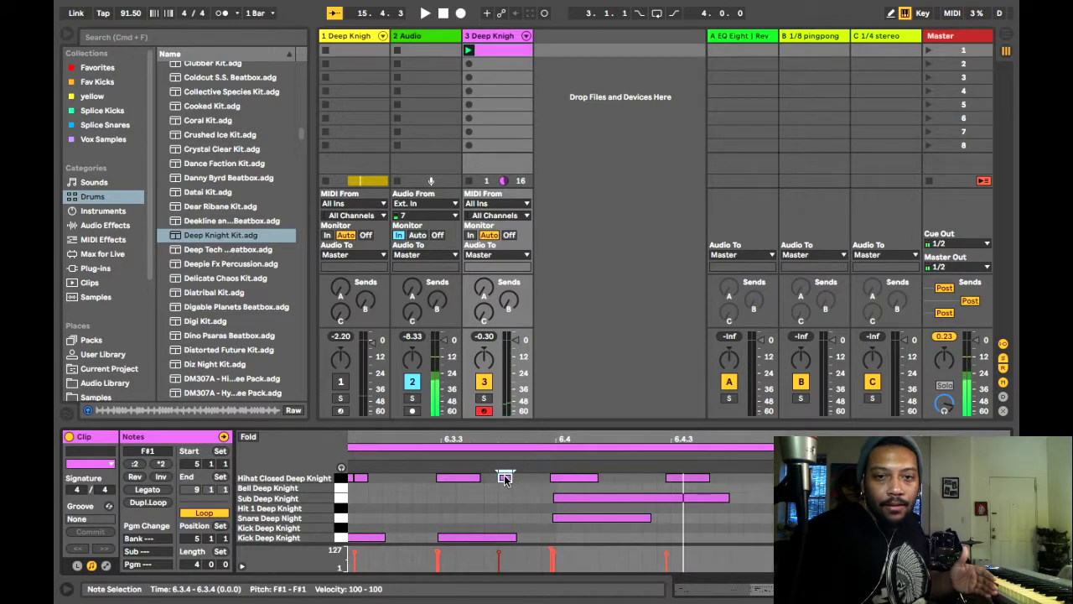
left_click_drag(504, 477, 533, 479)
key("space")
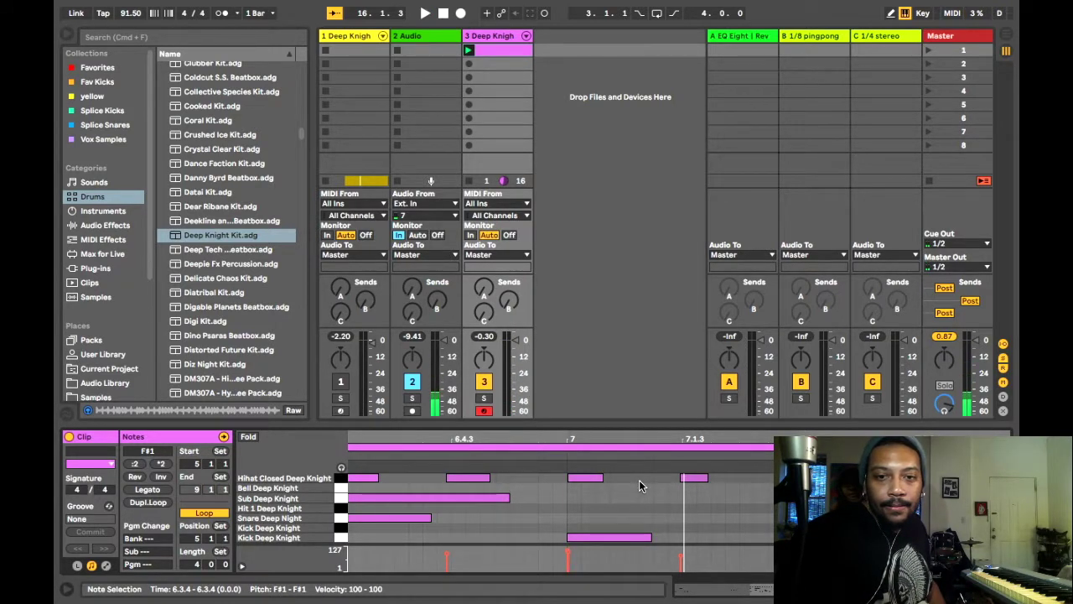
Add a hi-hat at 7.1.2, shorten the 7.3.3 hi-hat, and add a short hit after it
double_click(661, 478)
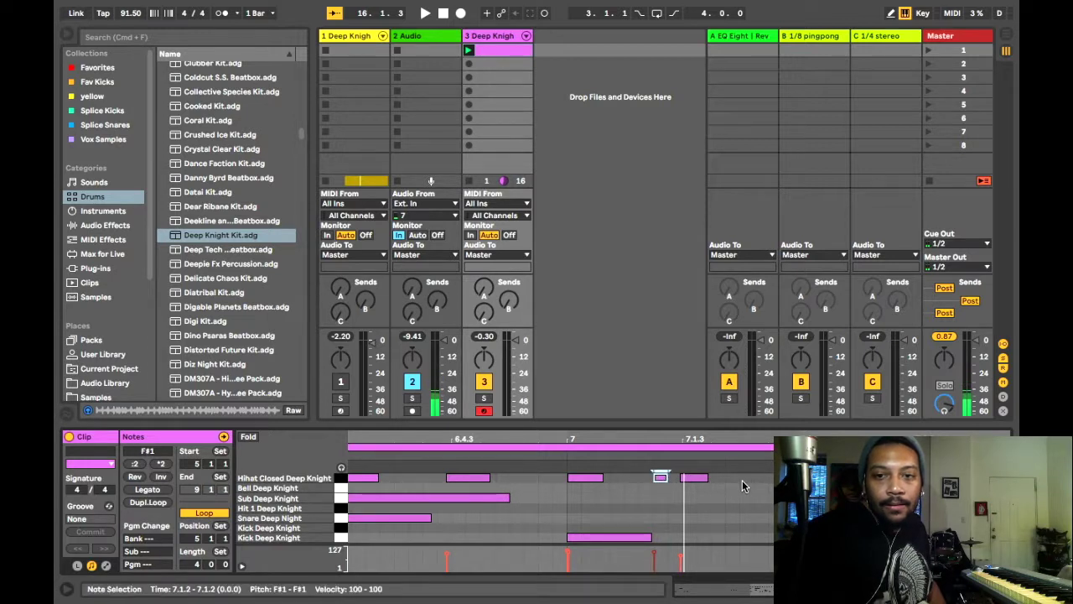
key("space")
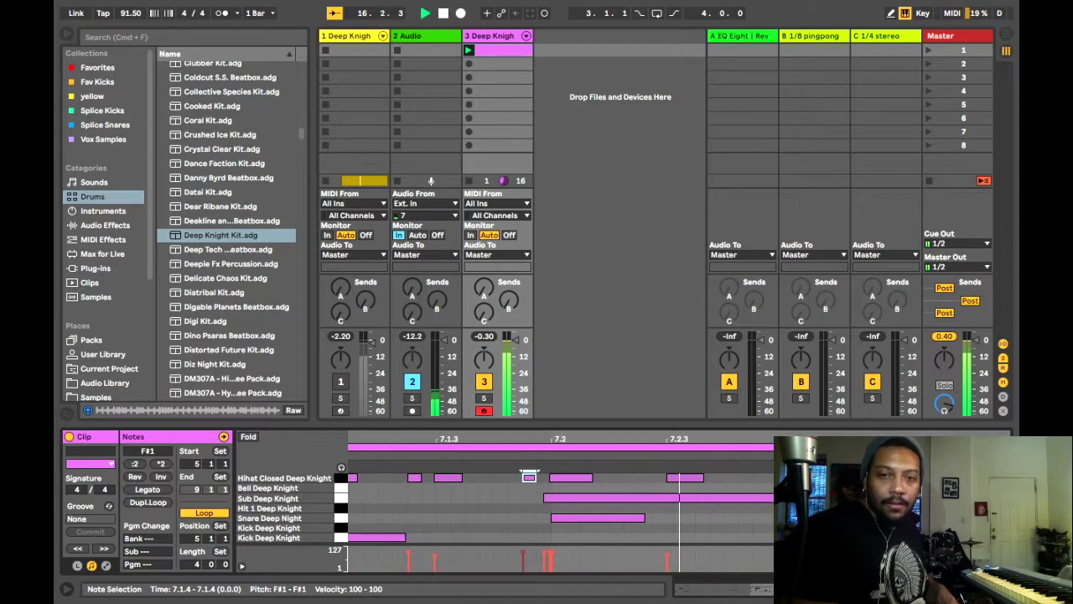
key("space")
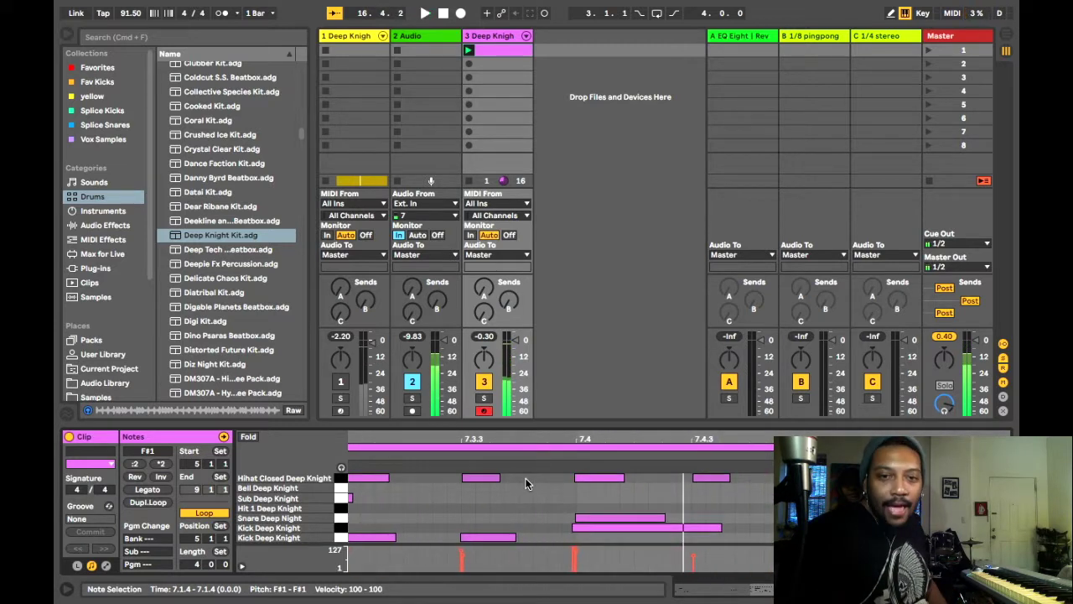
left_click_drag(500, 478, 493, 479)
double_click(496, 481)
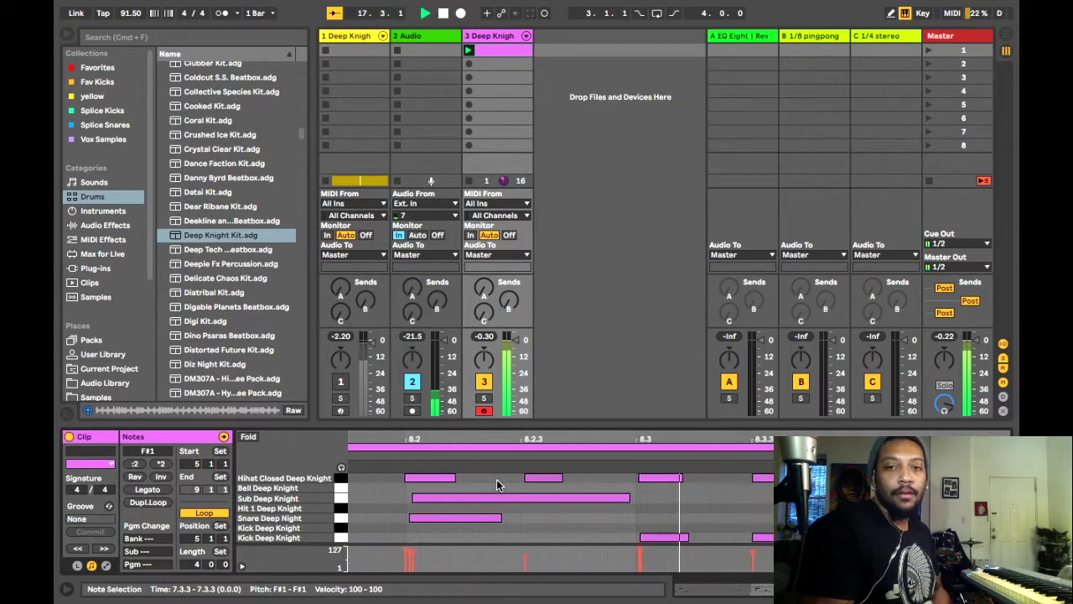
With all notes selected, pull the loop end back to bar 8 for a three-bar loop
left_click_drag(566, 453, 523, 472)
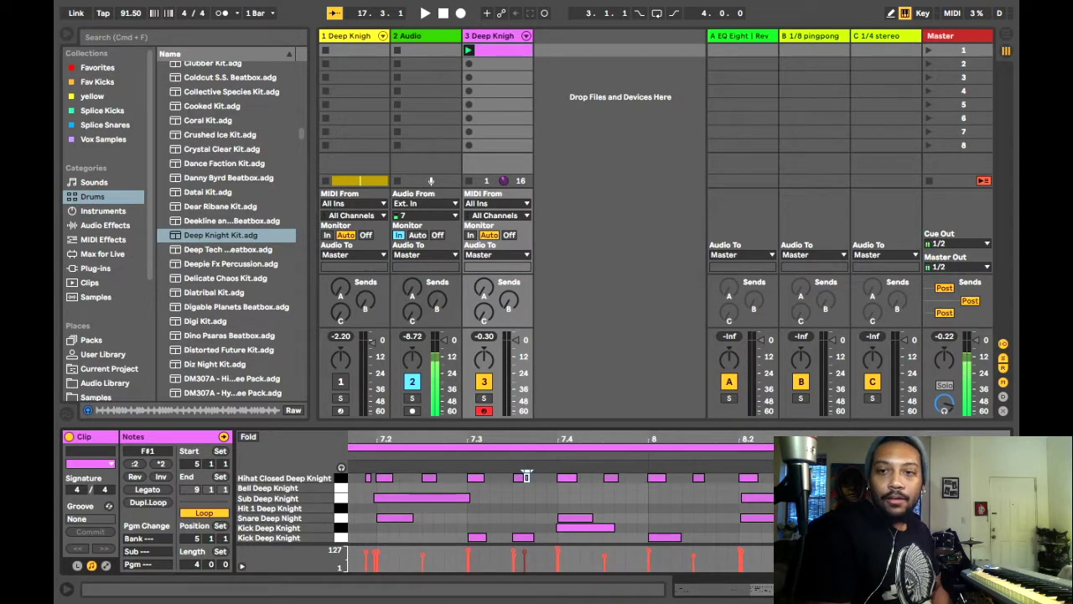
key("super+a")
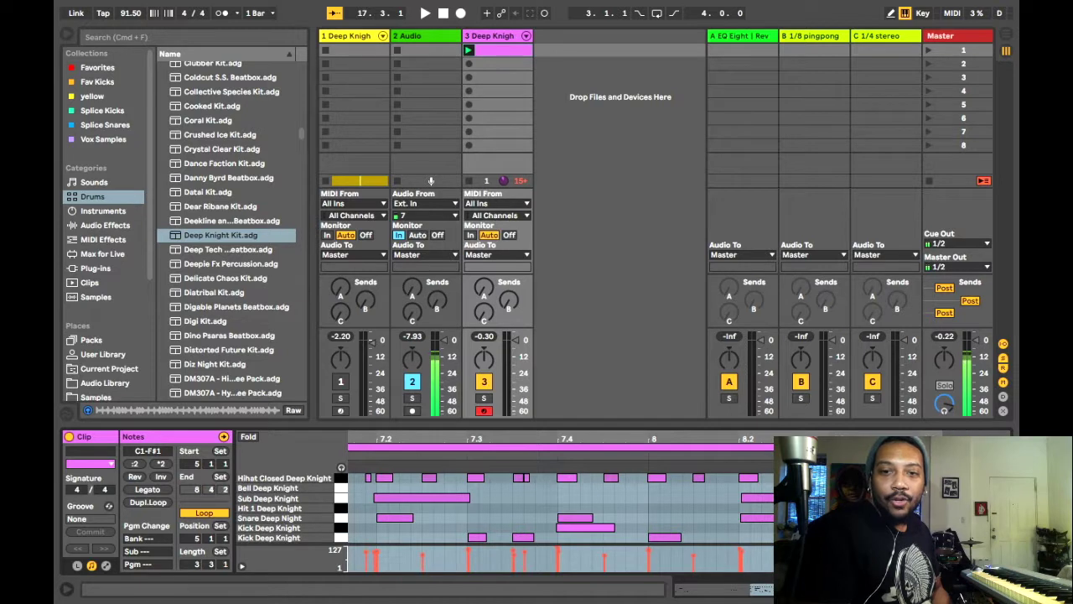
left_click_drag(780, 446, 681, 456)
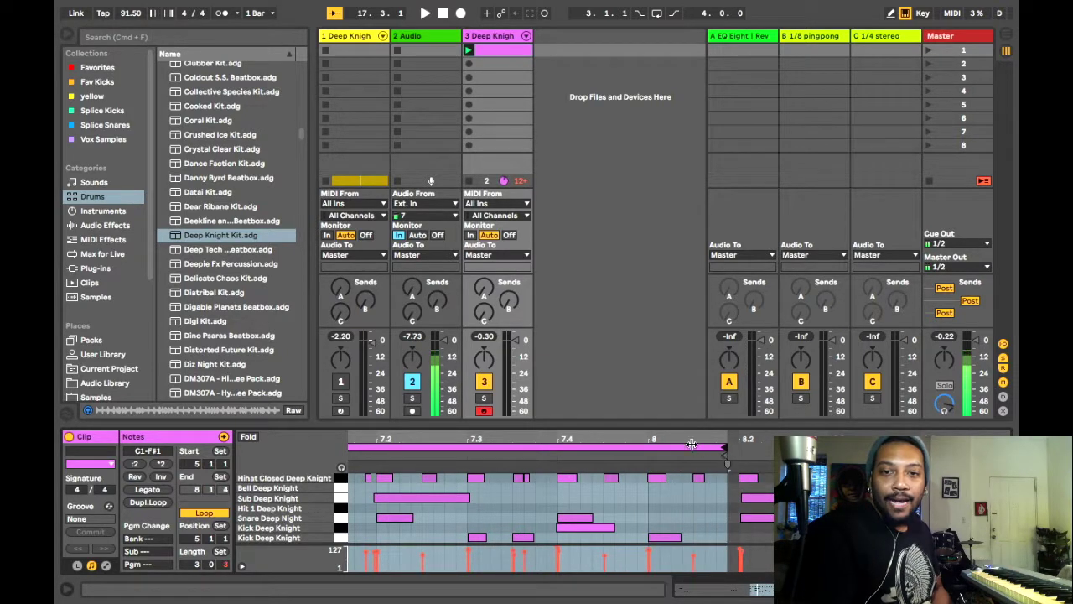
left_click_drag(723, 446, 645, 447)
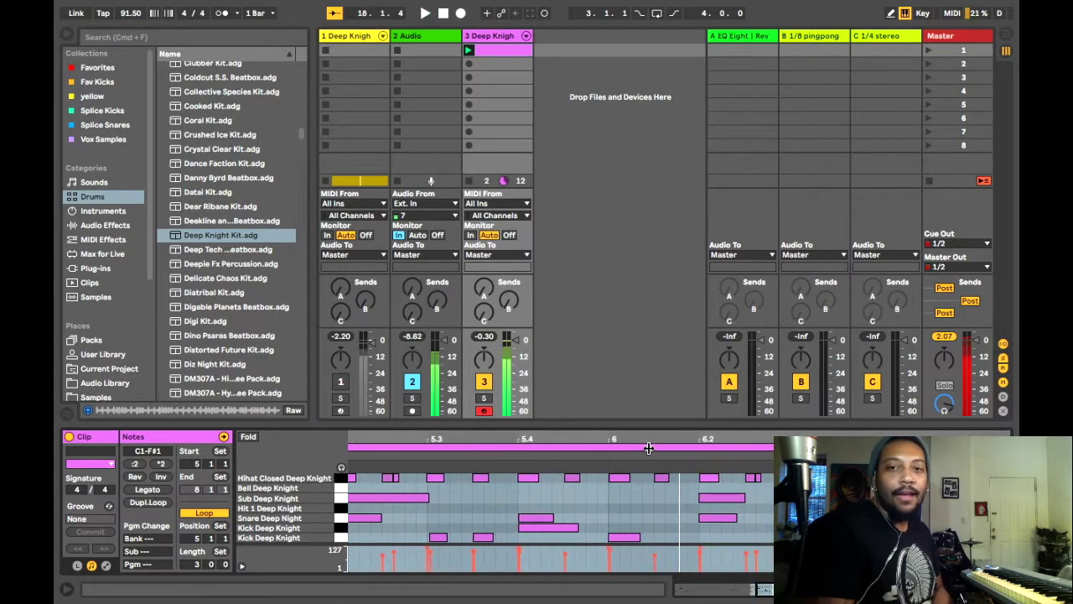
Set the clip length back to four bars so the loop ends at bar 9
scroll(705, 502, "up", 4)
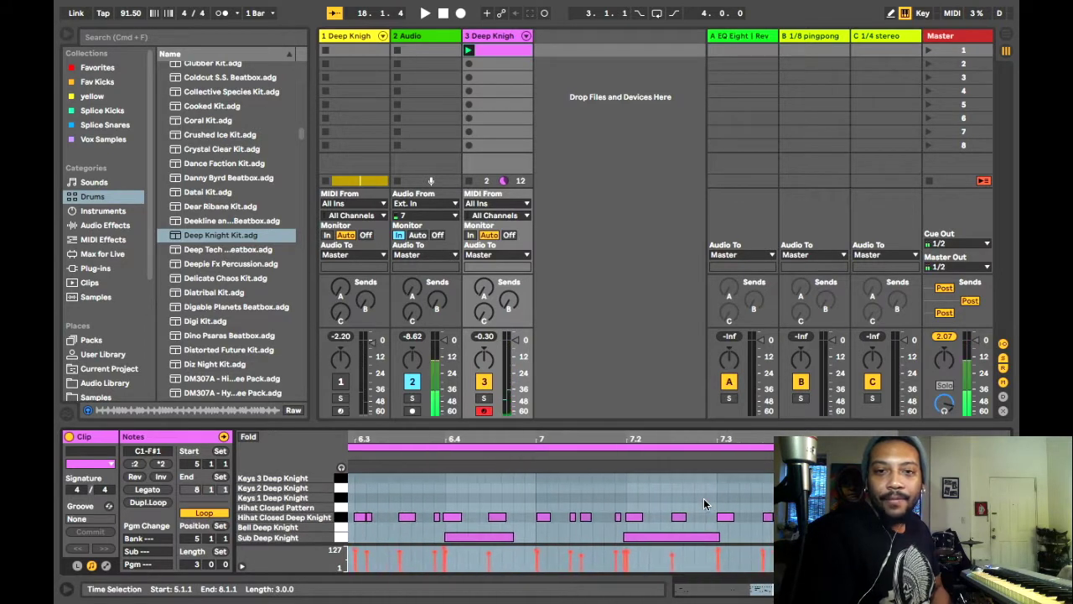
scroll(703, 498, "up", 4)
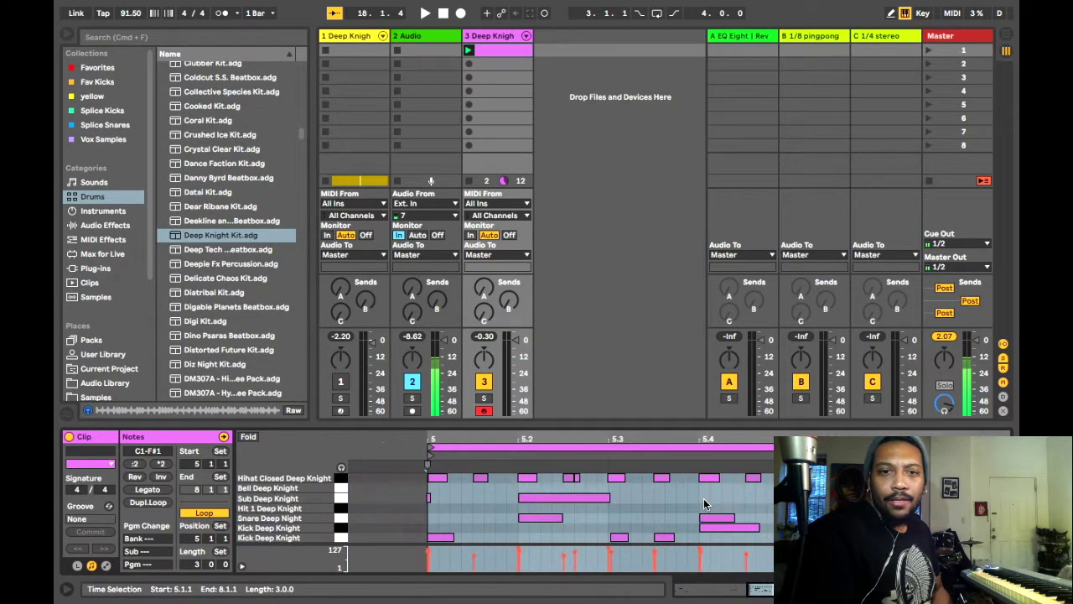
scroll(703, 498, "down", 5)
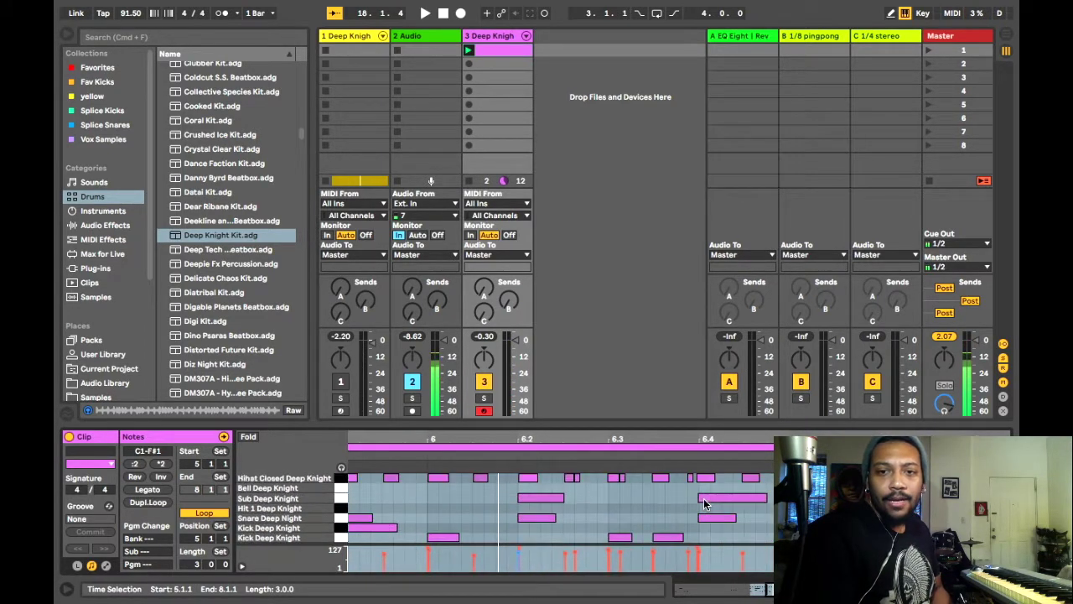
scroll(704, 497, "up", 8)
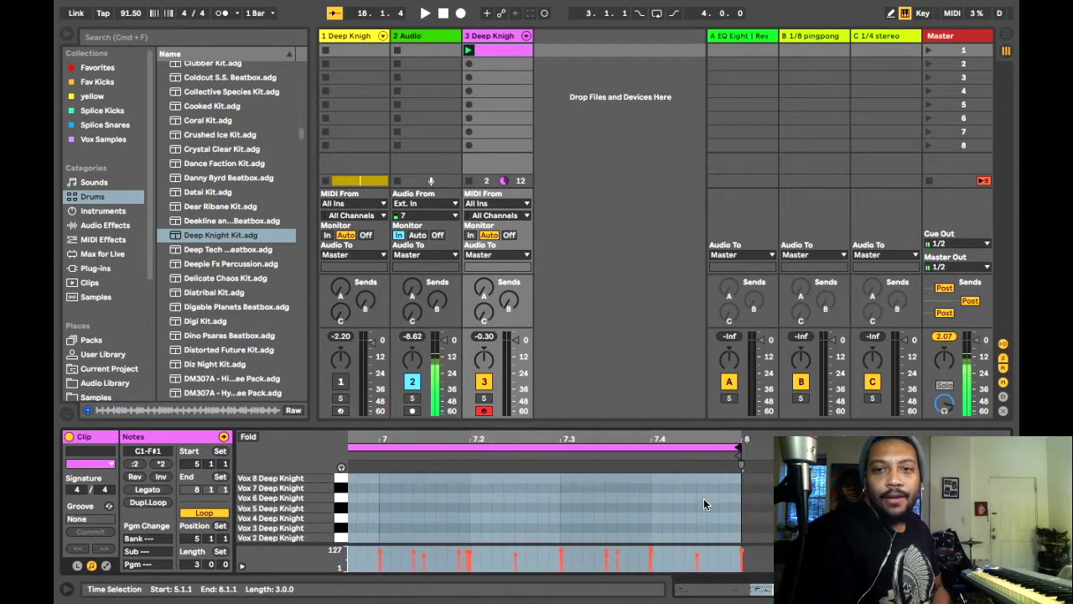
left_click(744, 445)
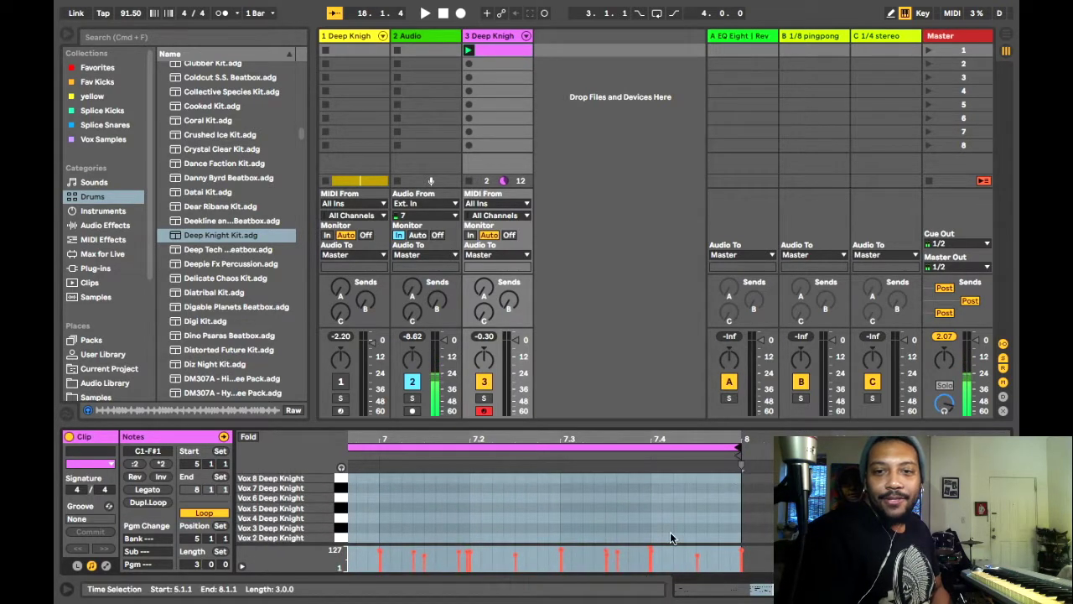
scroll(670, 531, "down", 8)
type("3")
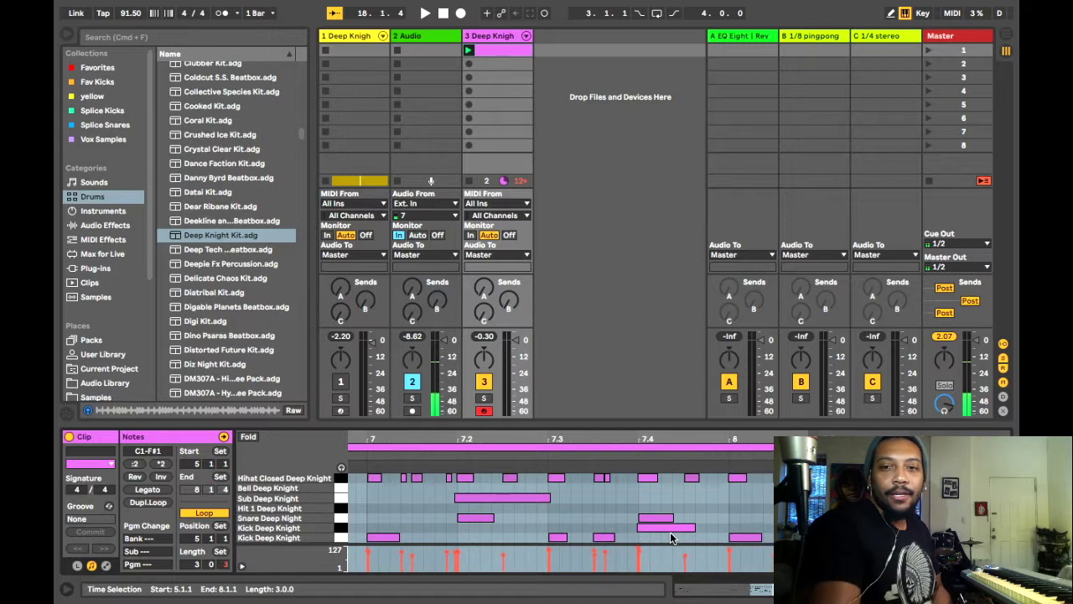
type("4")
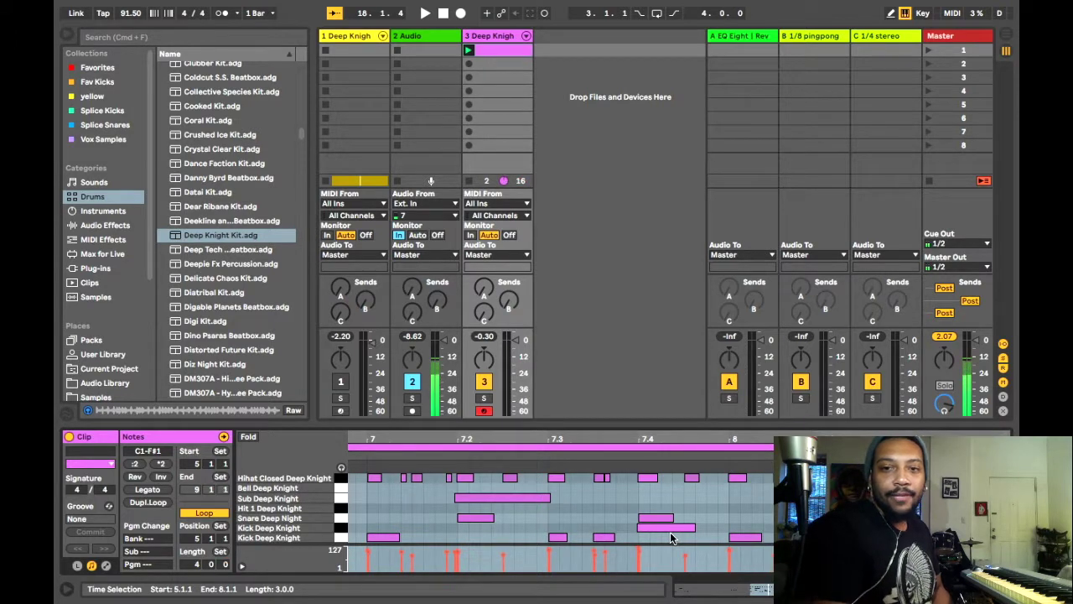
key("Return")
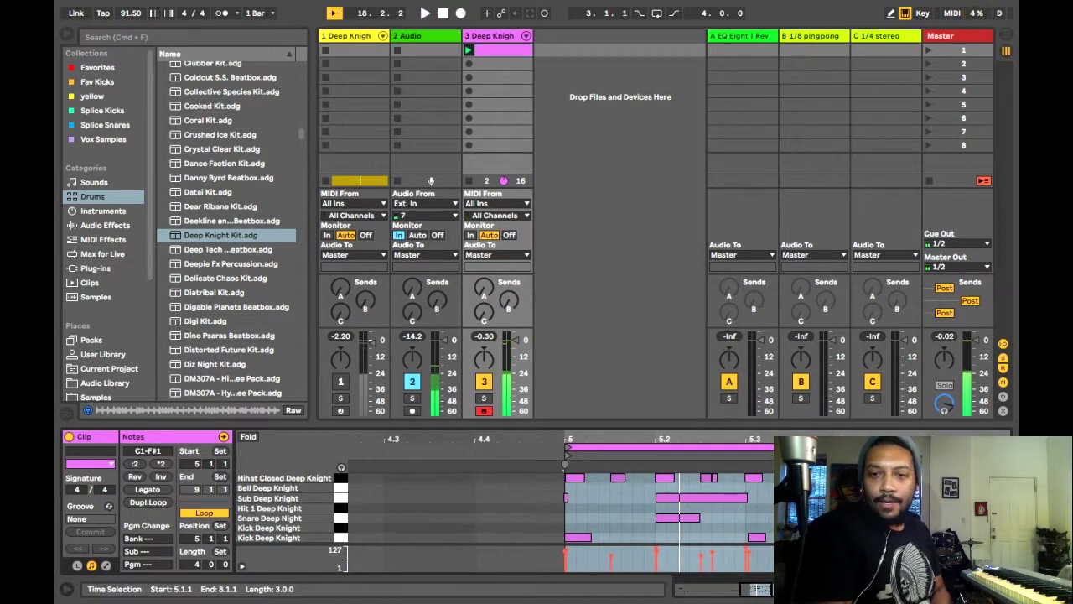
Select the Sub and 8.2.3 hi-hat notes and audition the pattern from earlier in the clip
left_click(466, 498)
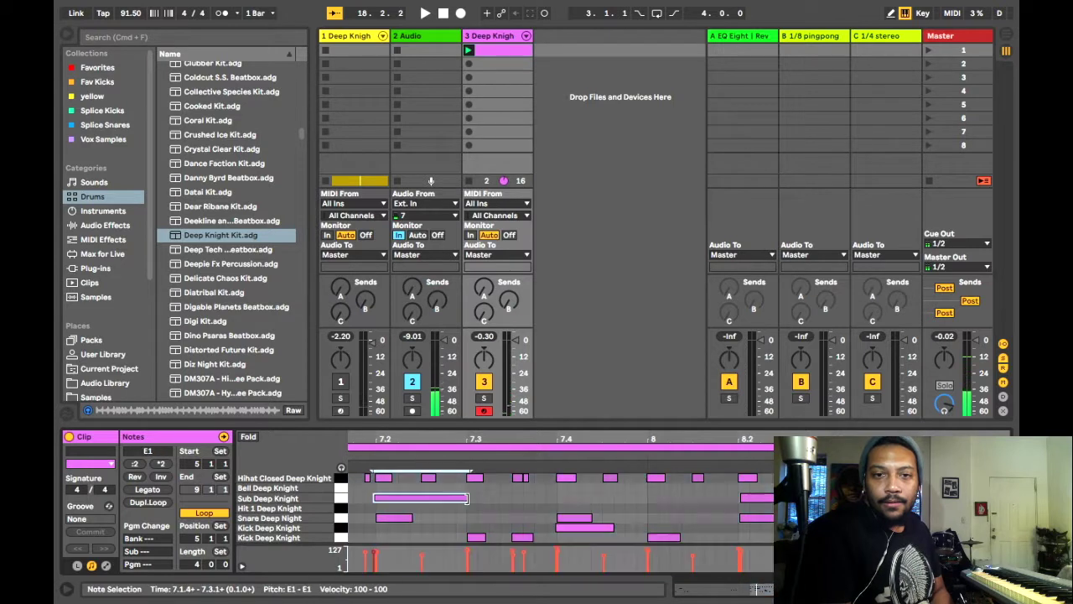
left_click(482, 455)
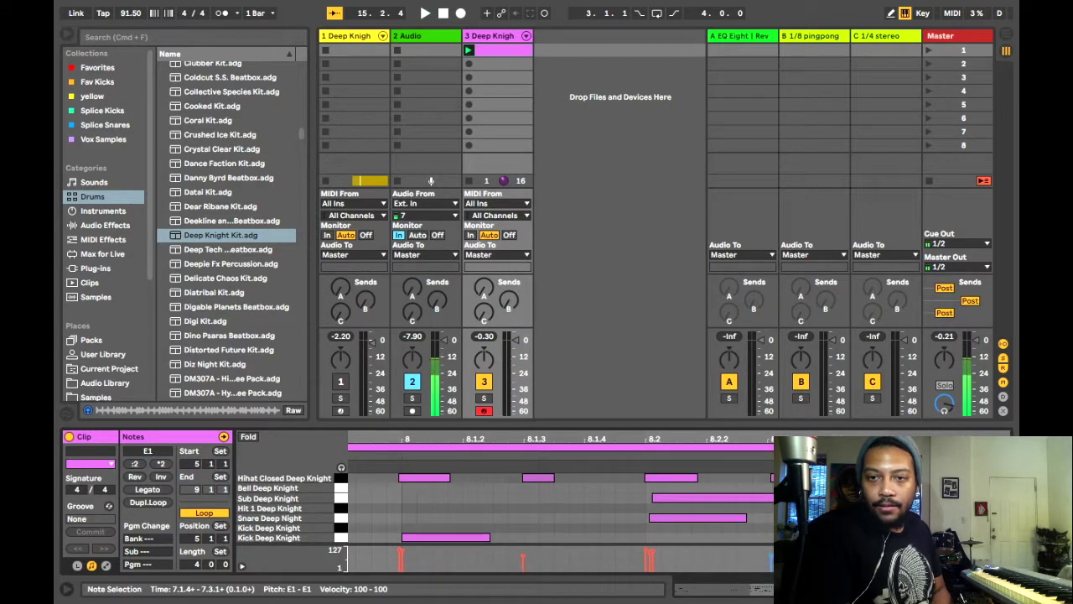
left_click(771, 477)
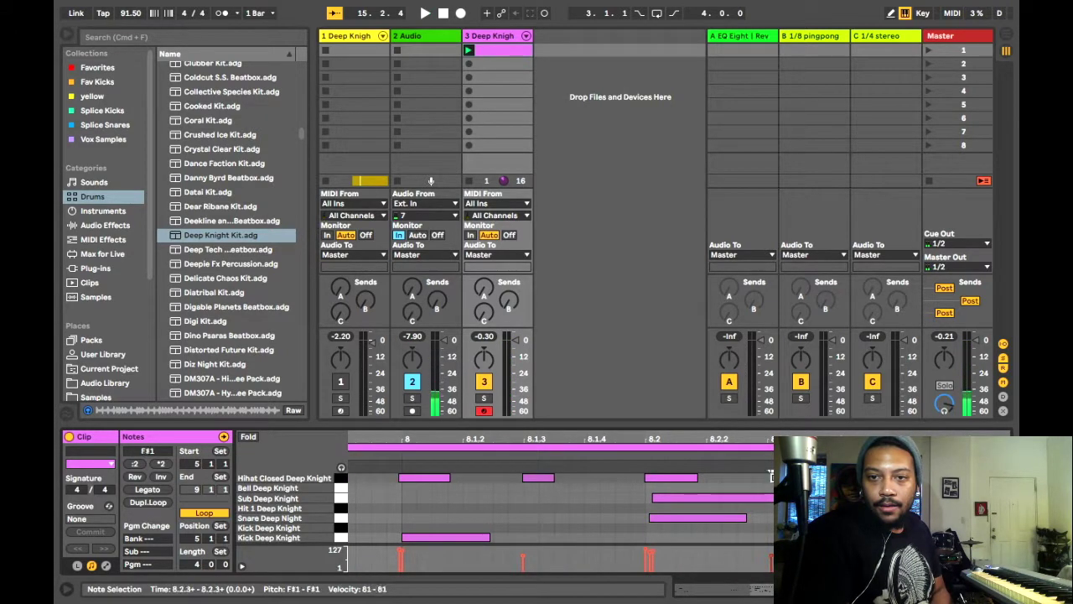
left_click(399, 453)
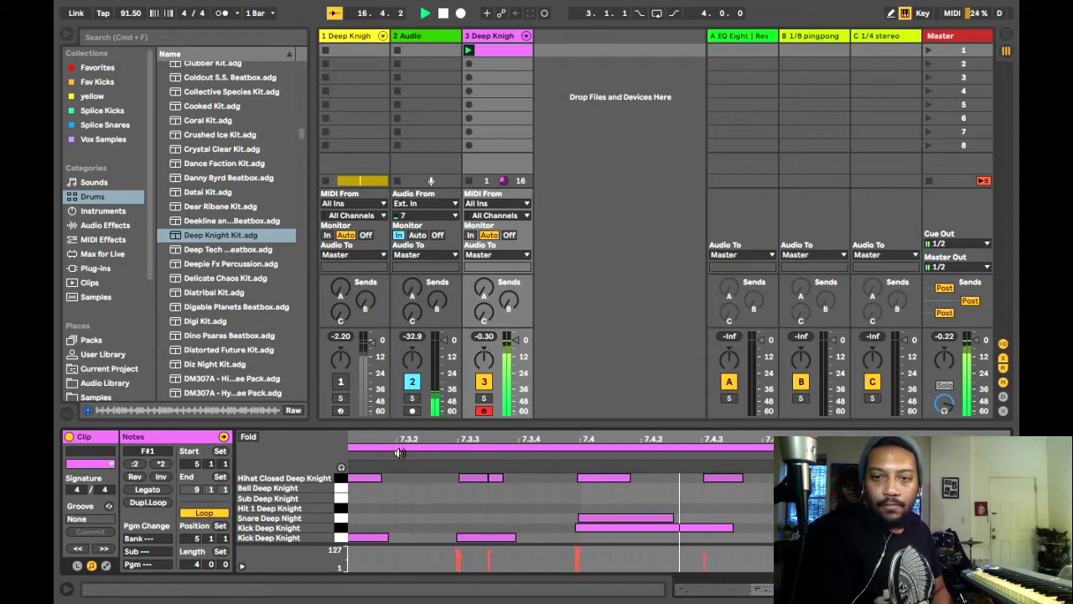
Add a new hi-hat note at 8.3.4 and play the clip with it
left_click(478, 477)
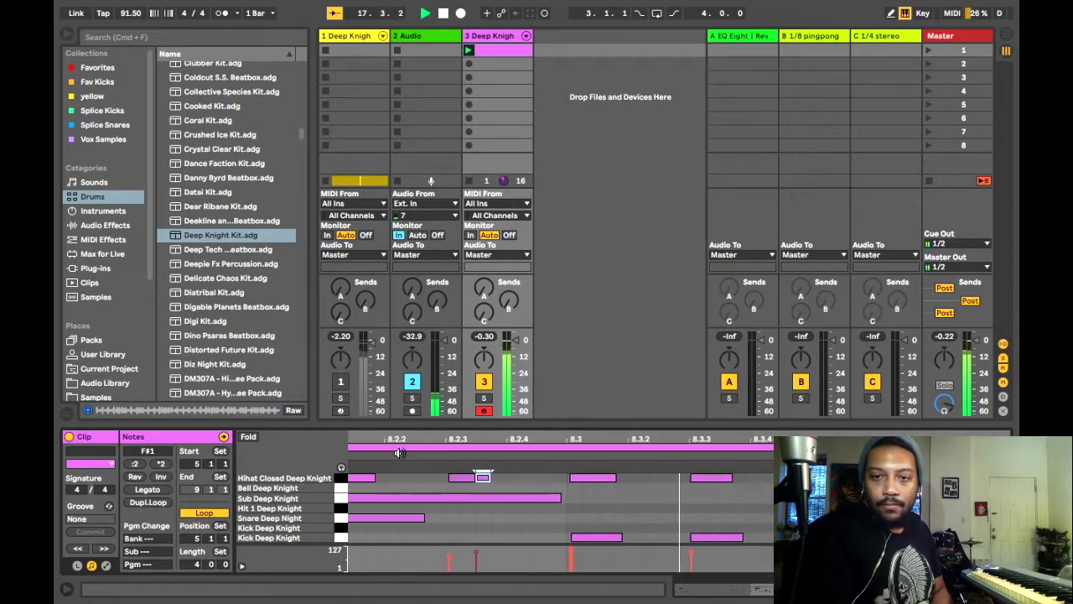
key("space")
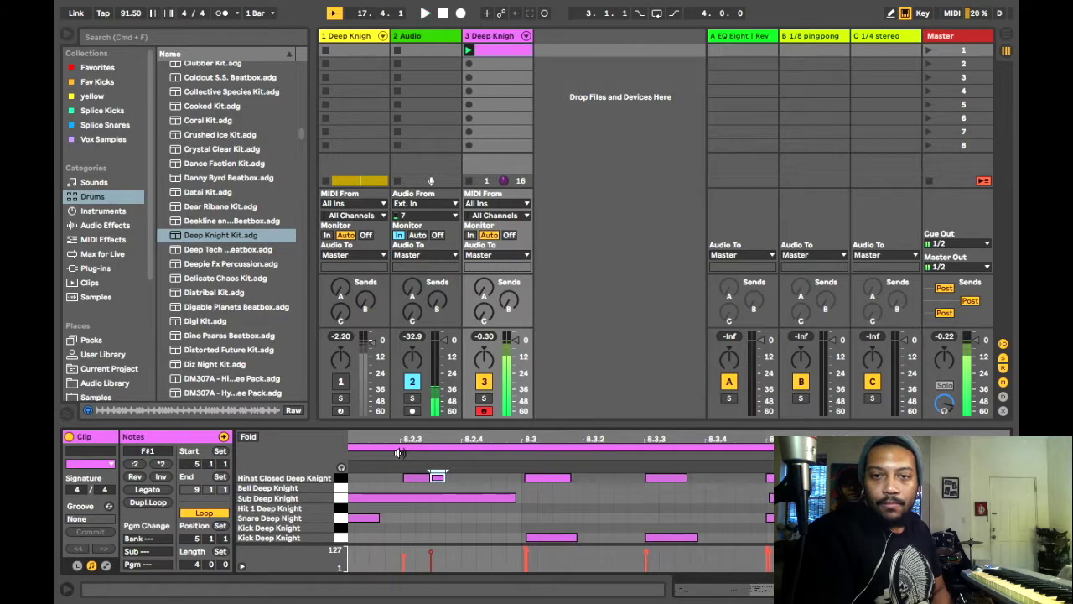
double_click(743, 477)
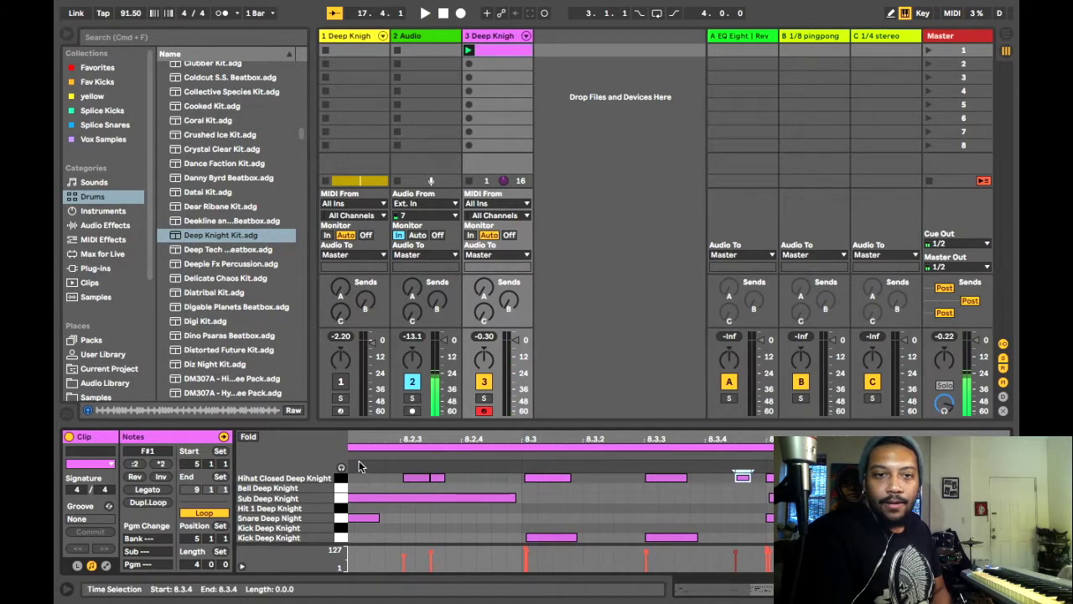
key("space")
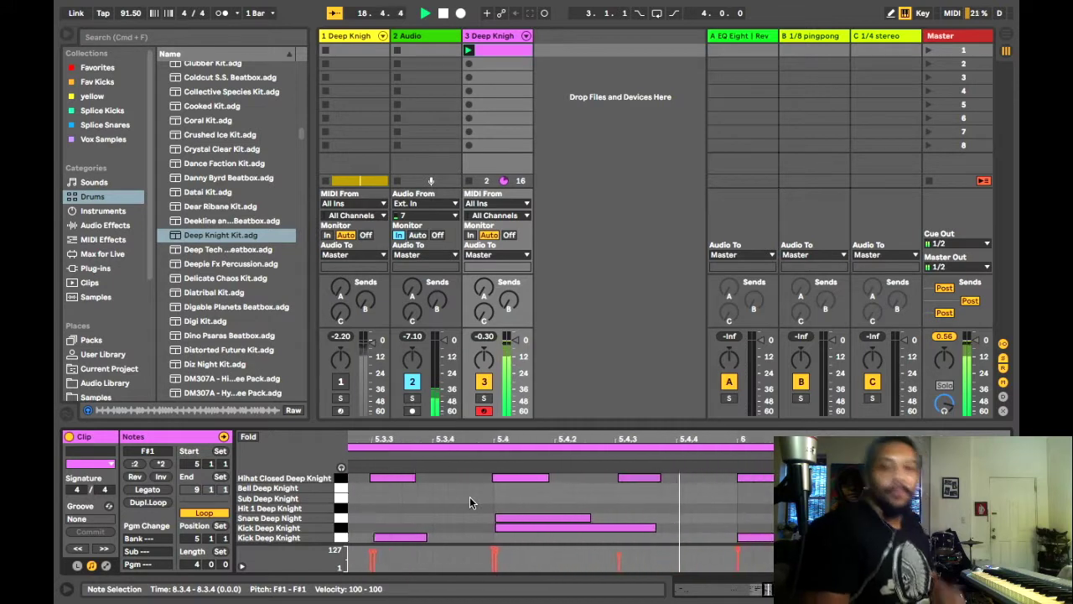
key("space")
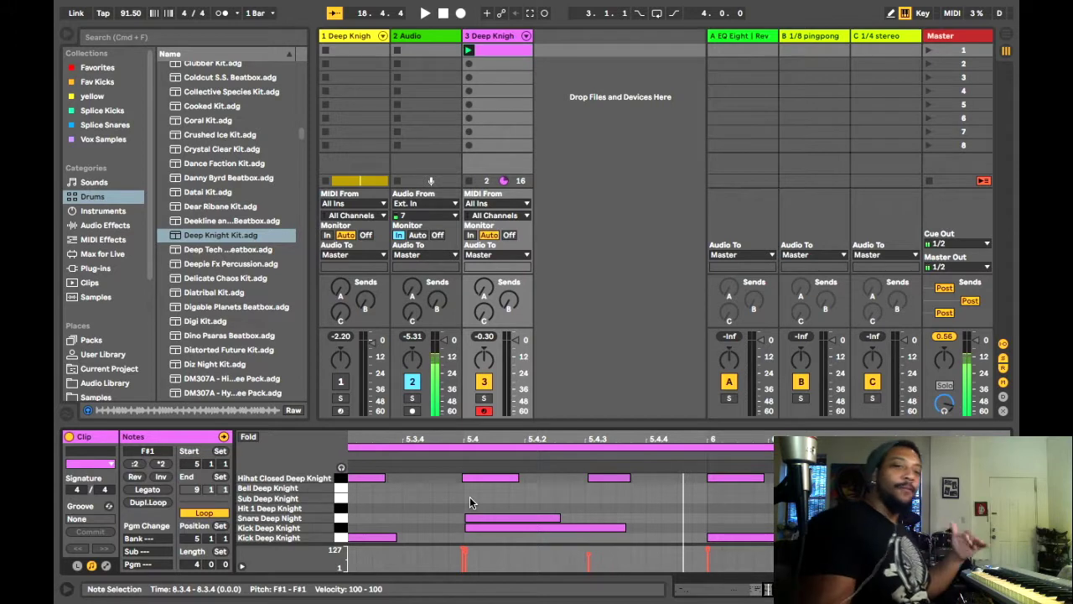
key("space")
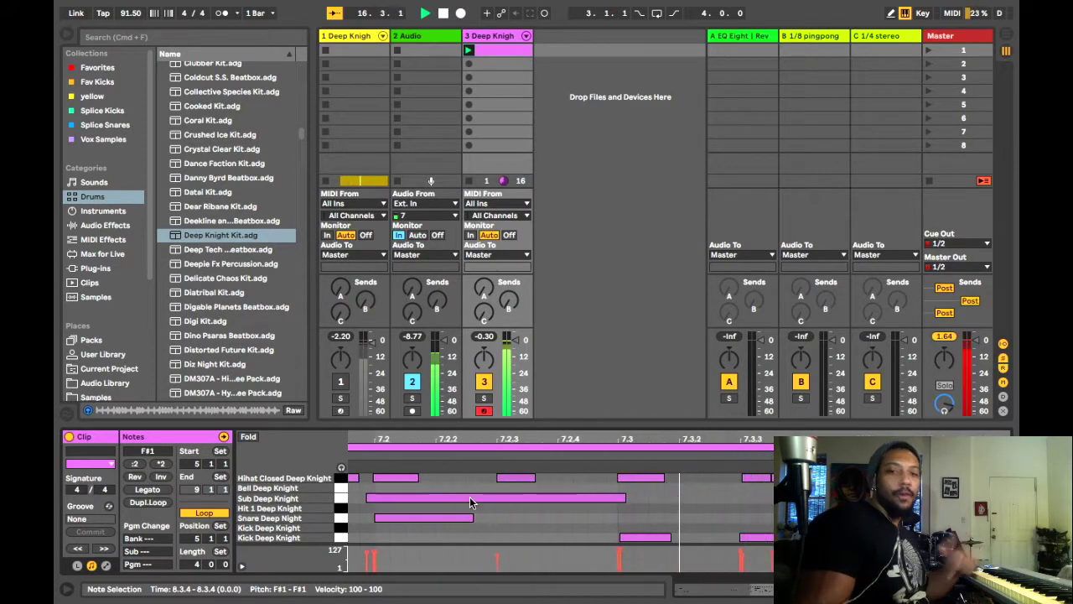
key("space")
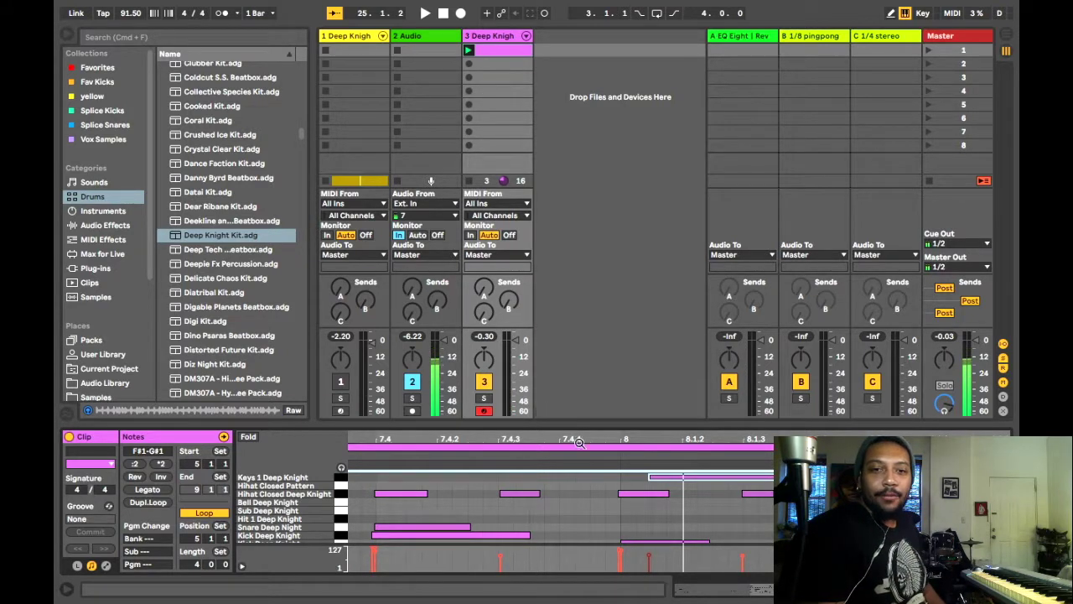
Zoom out the MIDI editor to view the whole clip with the overdubbed keys
left_click_drag(553, 435, 800, 433)
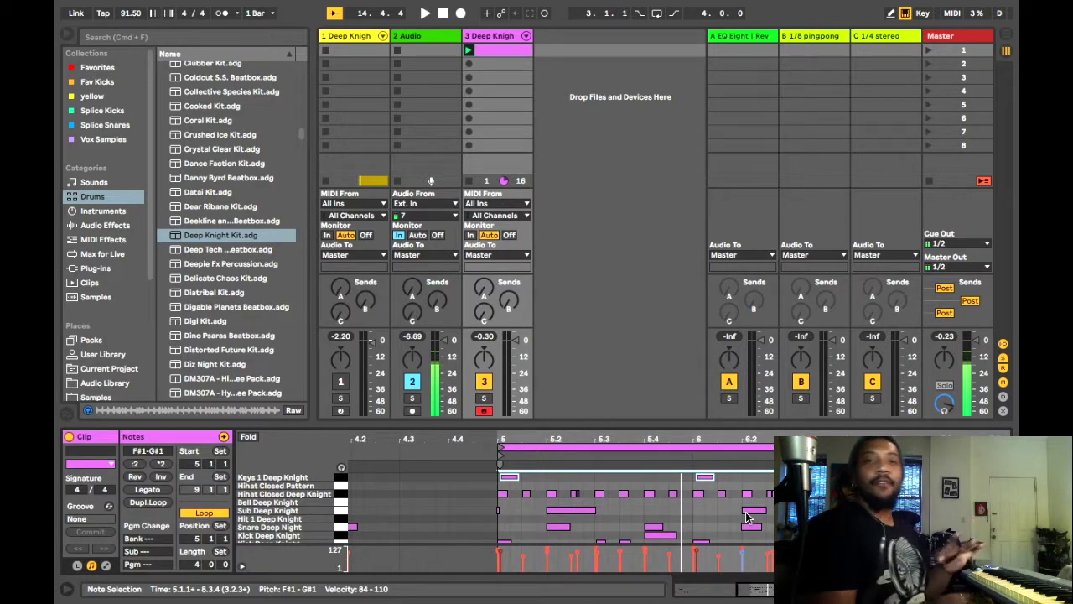
Expand the Deep Knight drum rack to show its pad chains as mixer strips
left_click(526, 36)
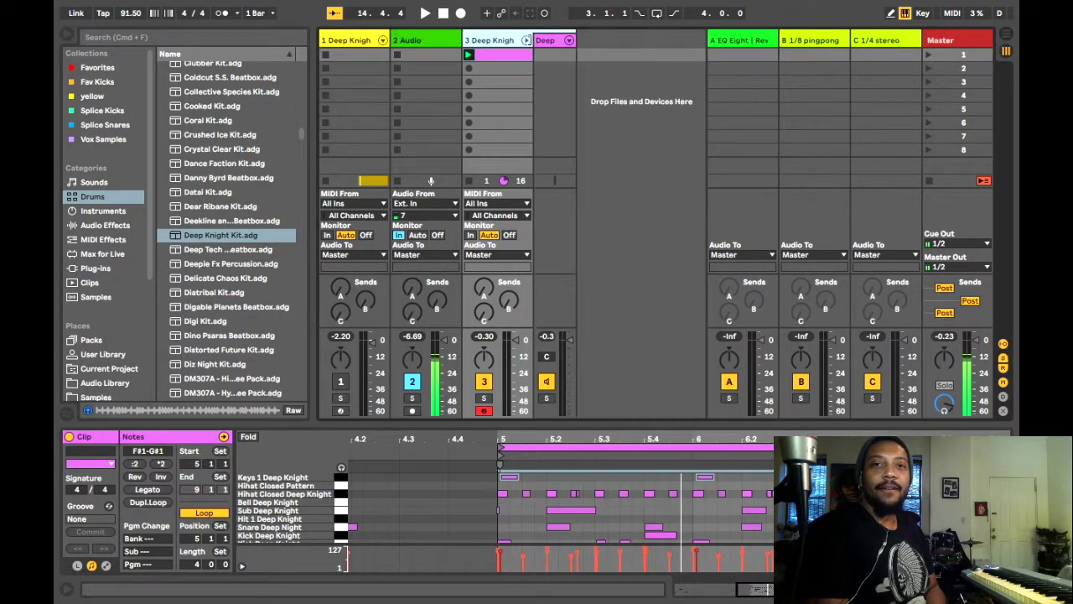
left_click(568, 42)
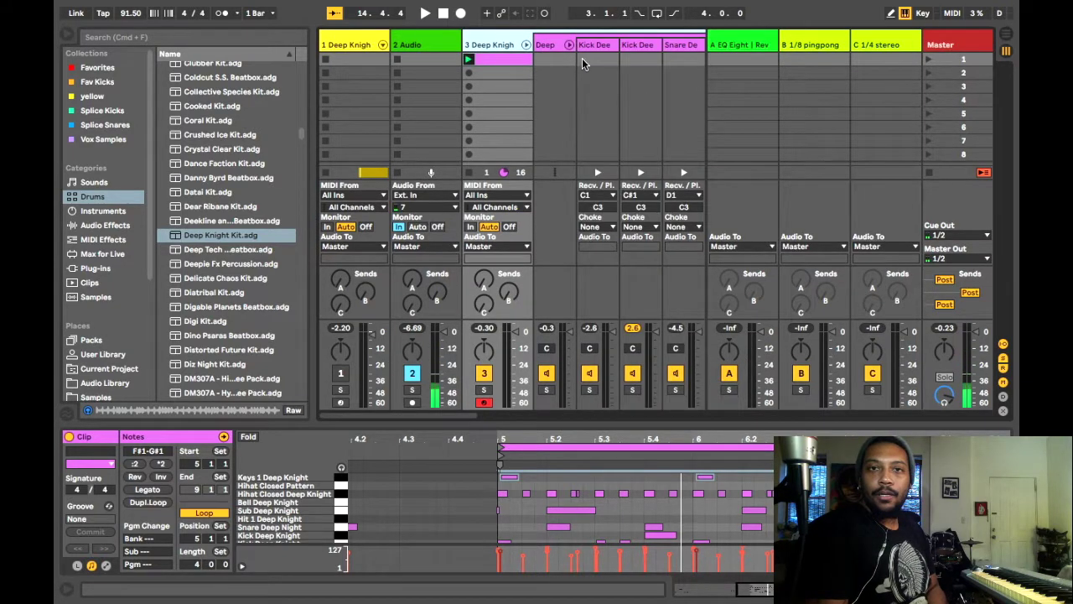
scroll(596, 139, "right", 5)
scroll(596, 139, "left", 2)
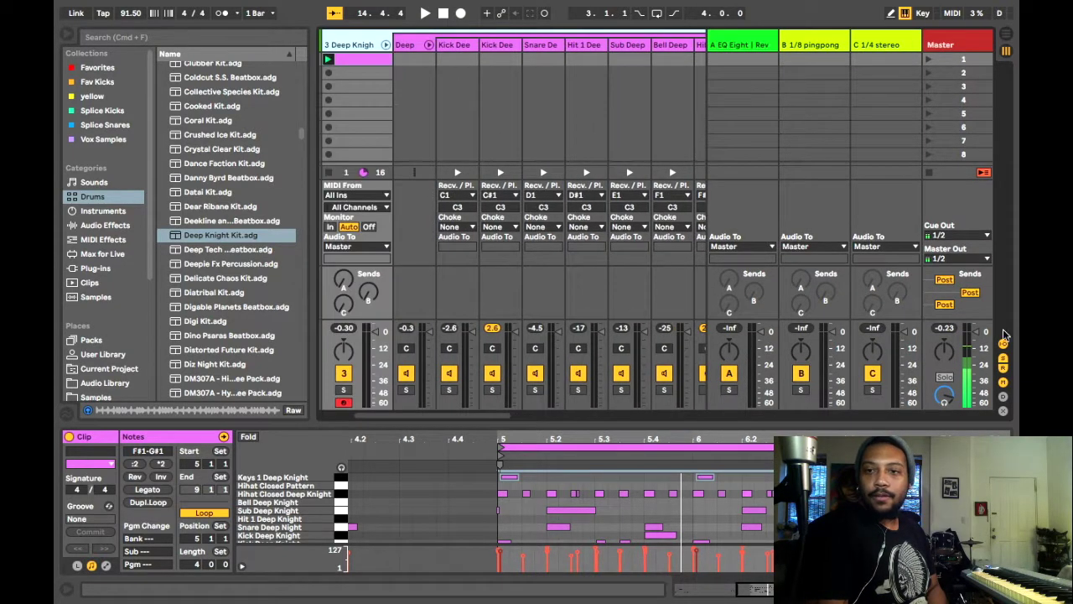
Hide the return tracks, scroll to the Keys chains, and play the beat briefly
left_click(1003, 369)
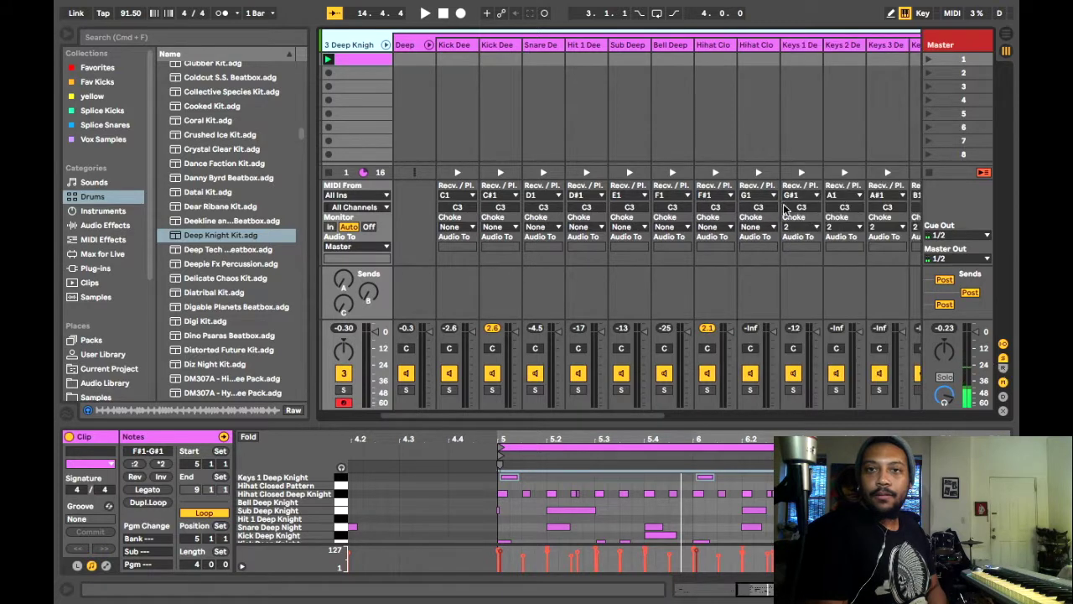
scroll(659, 144, "right", 6)
scroll(659, 150, "left", 8)
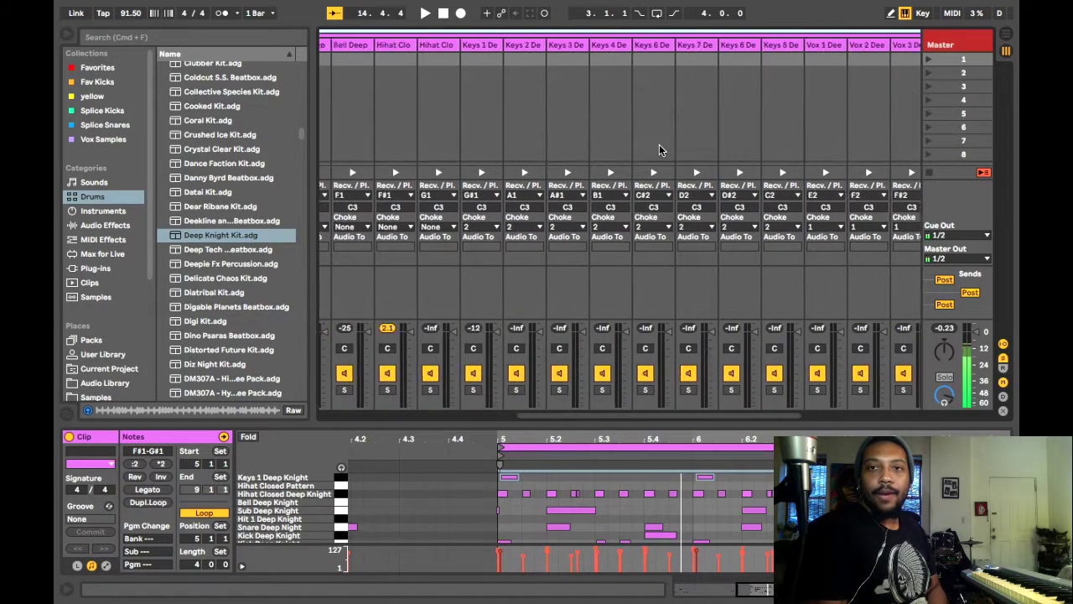
scroll(659, 150, "right", 2)
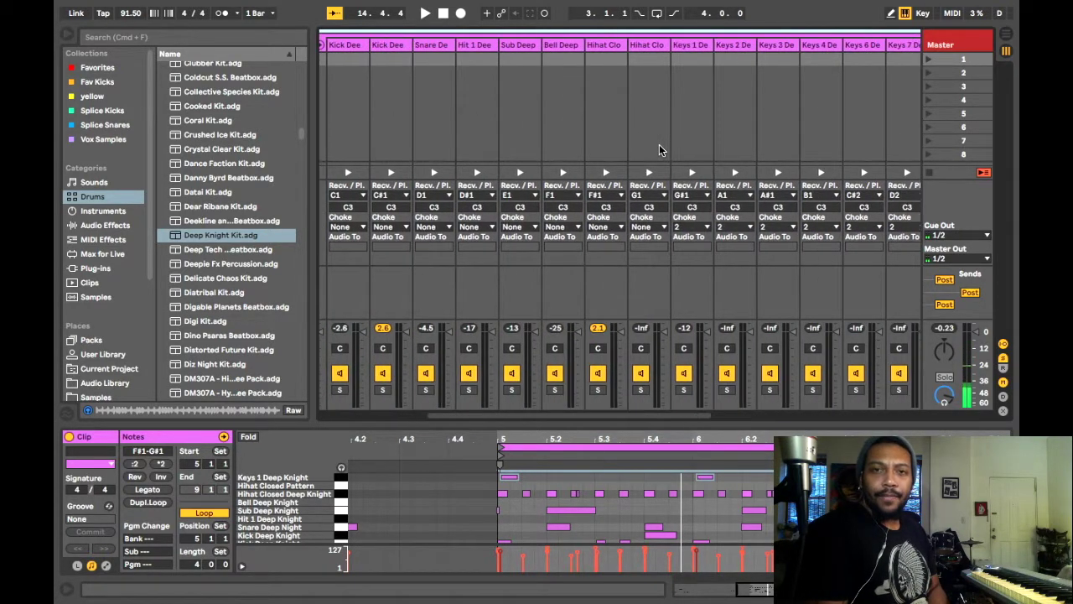
key("space")
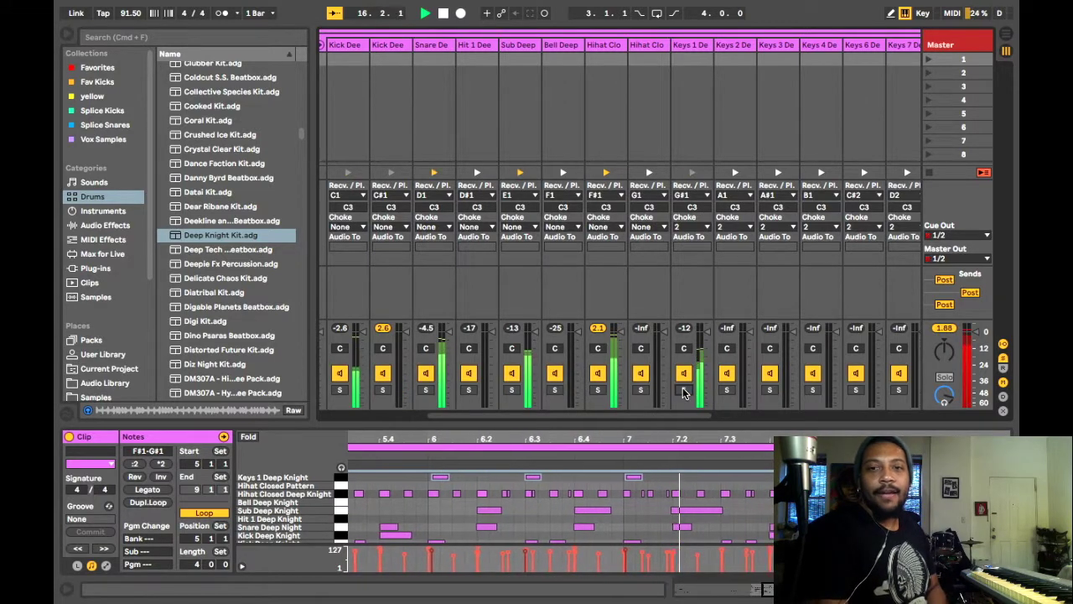
key("space")
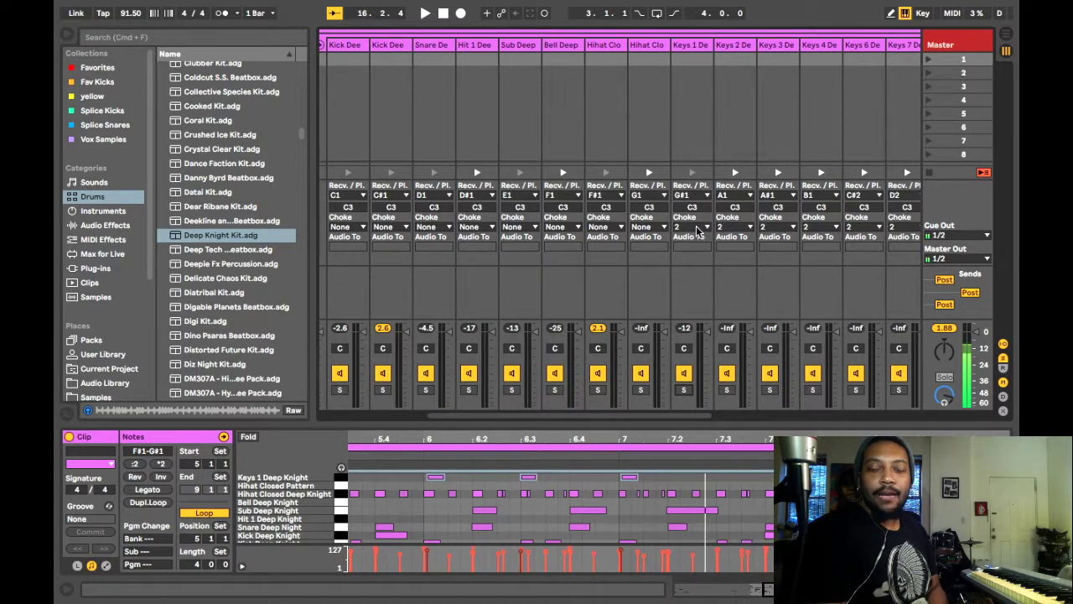
Keep the Keys 1 chain in choke group 2 and replay the beat
left_click(696, 230)
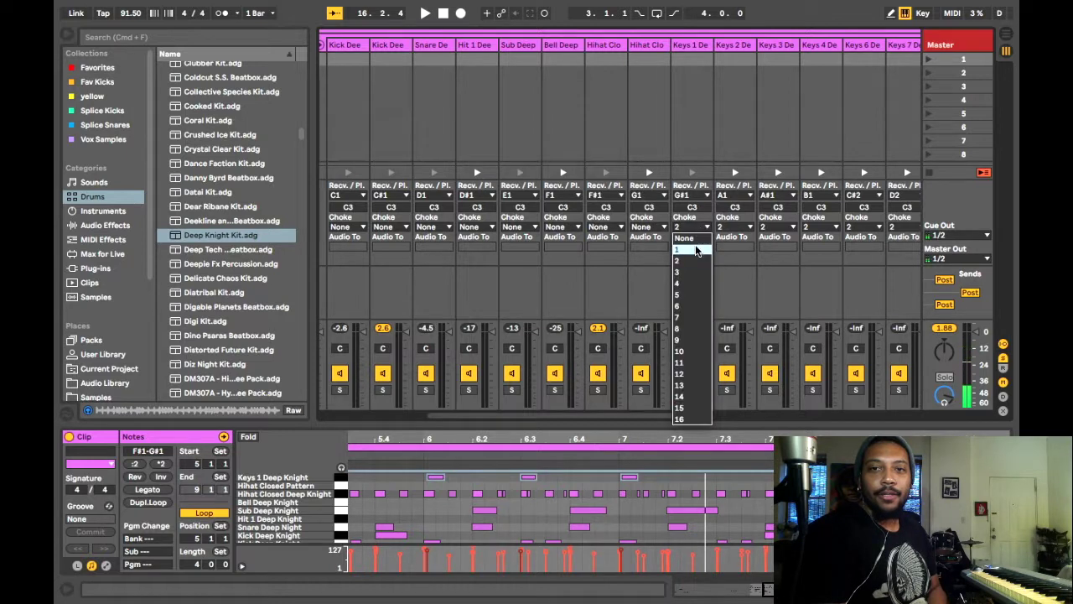
left_click(695, 261)
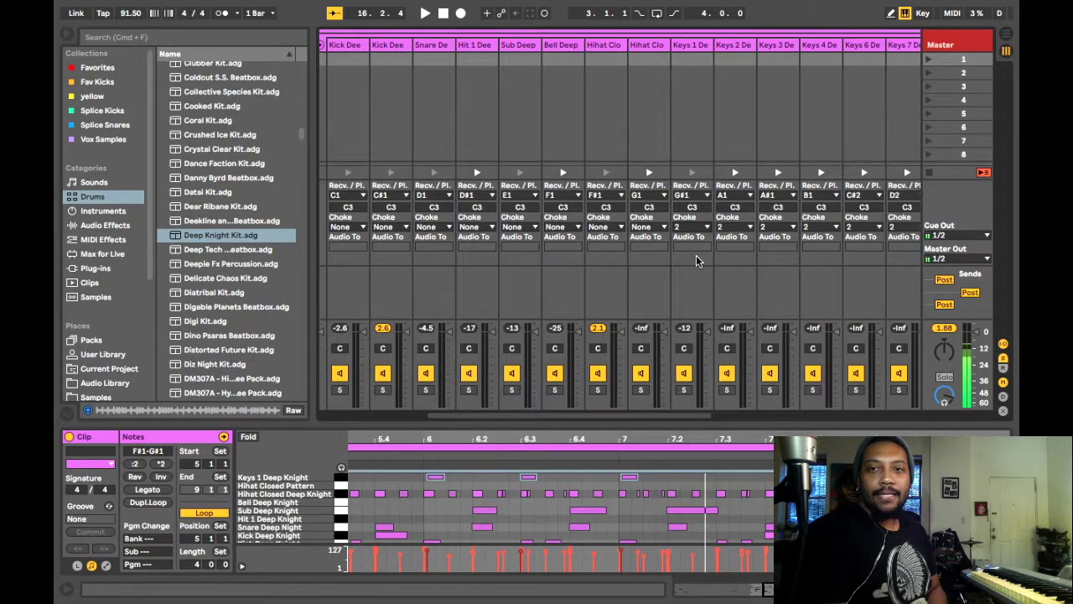
scroll(427, 295, "left", 2)
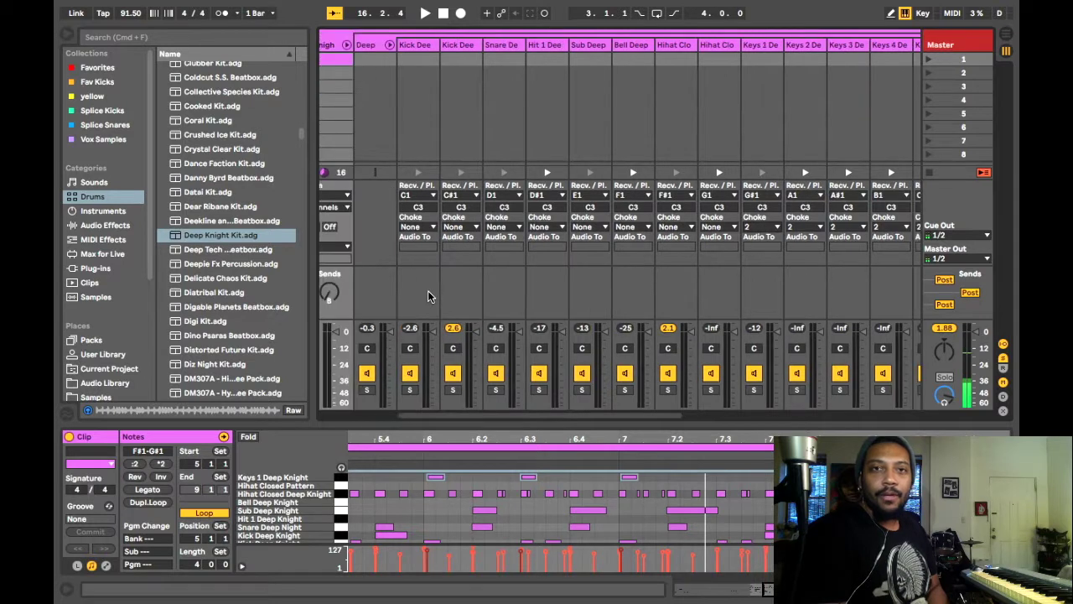
scroll(427, 293, "right", 2)
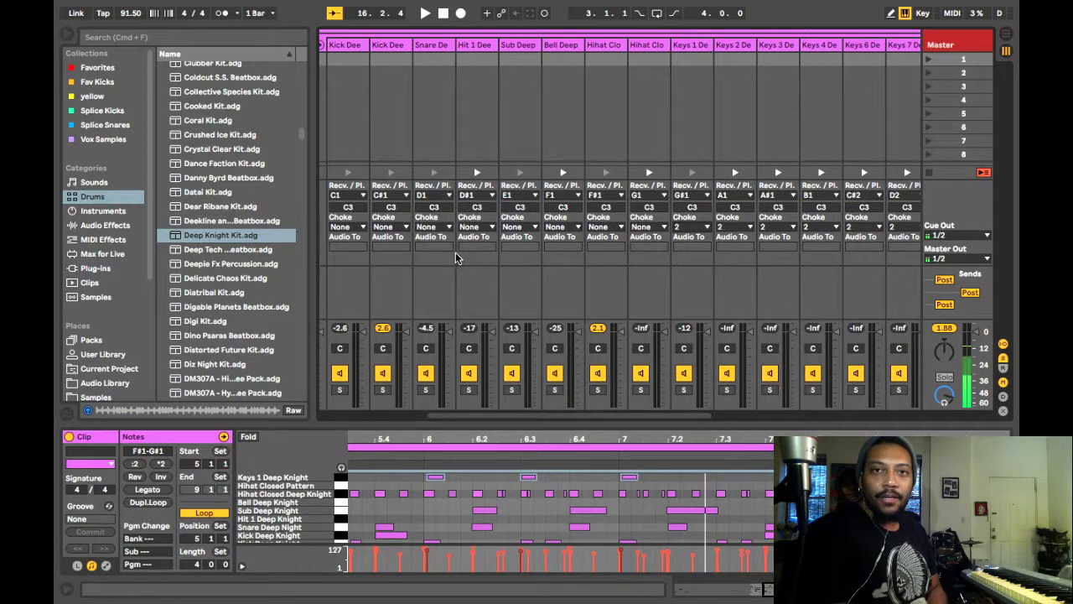
key("space")
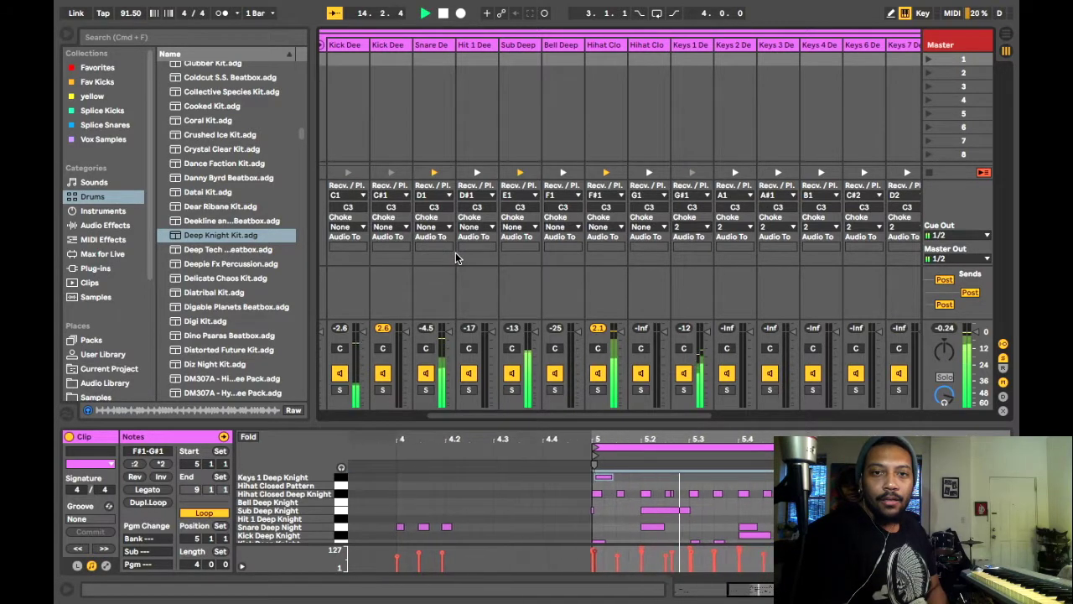
key("space")
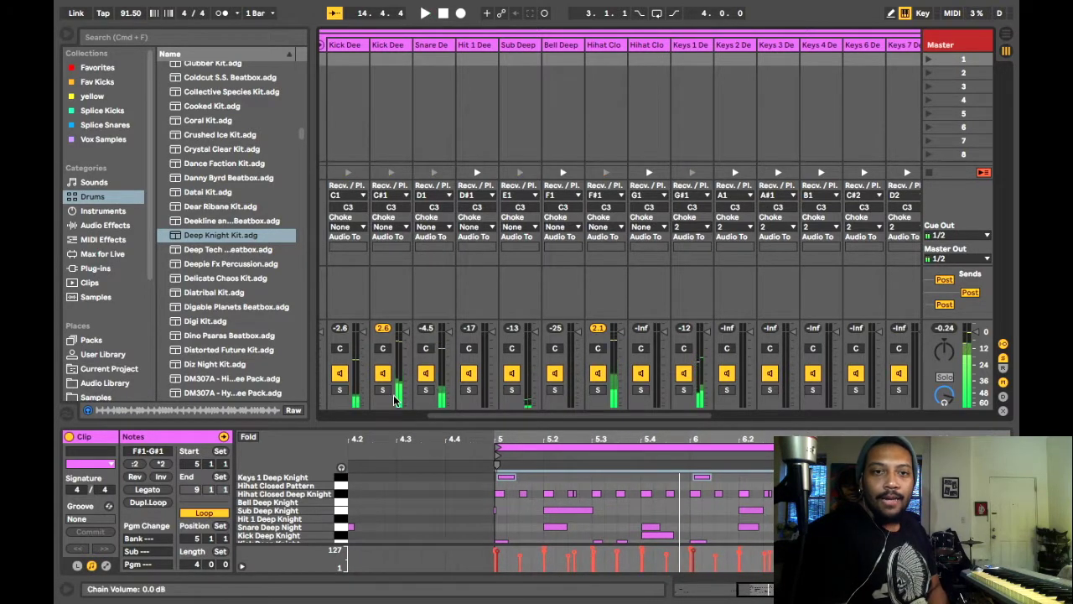
Solo and unsolo the kick, then set the C#1 Kick chain's choke to 2 and play
left_click(384, 391)
key("space")
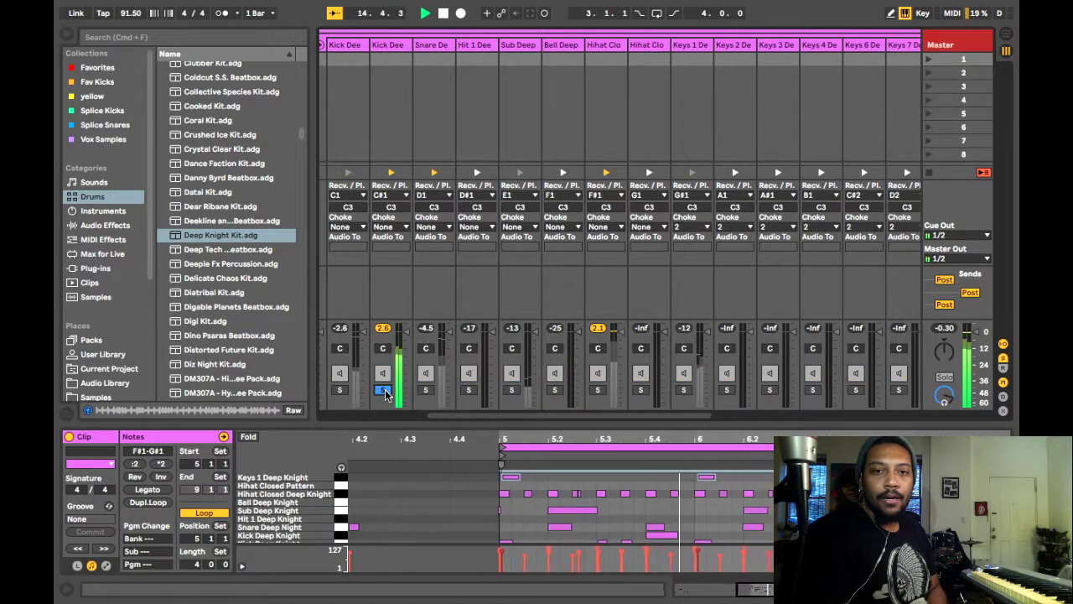
left_click(384, 391)
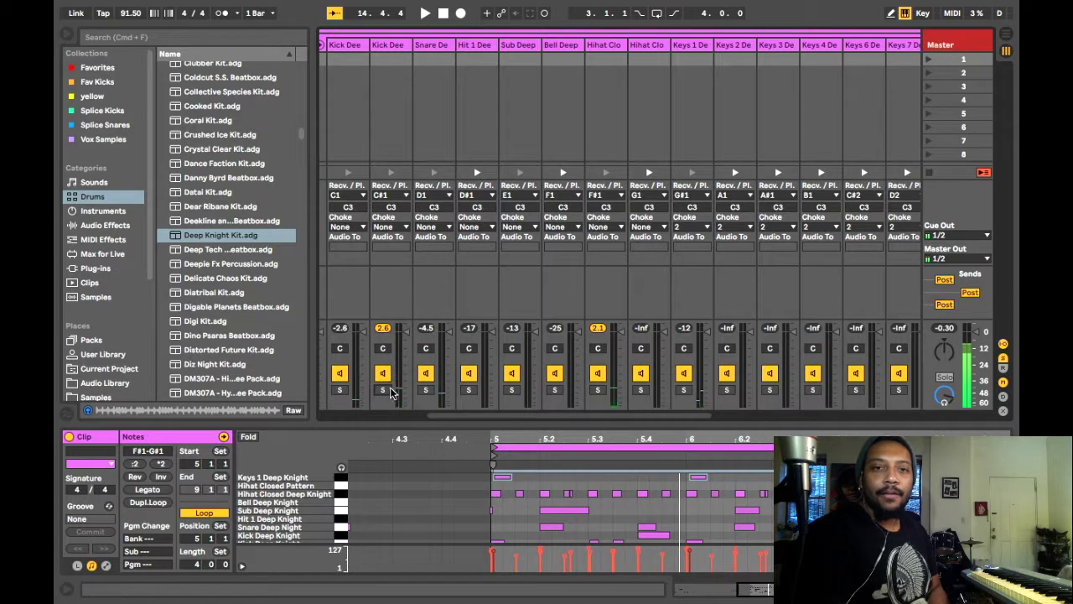
left_click(394, 227)
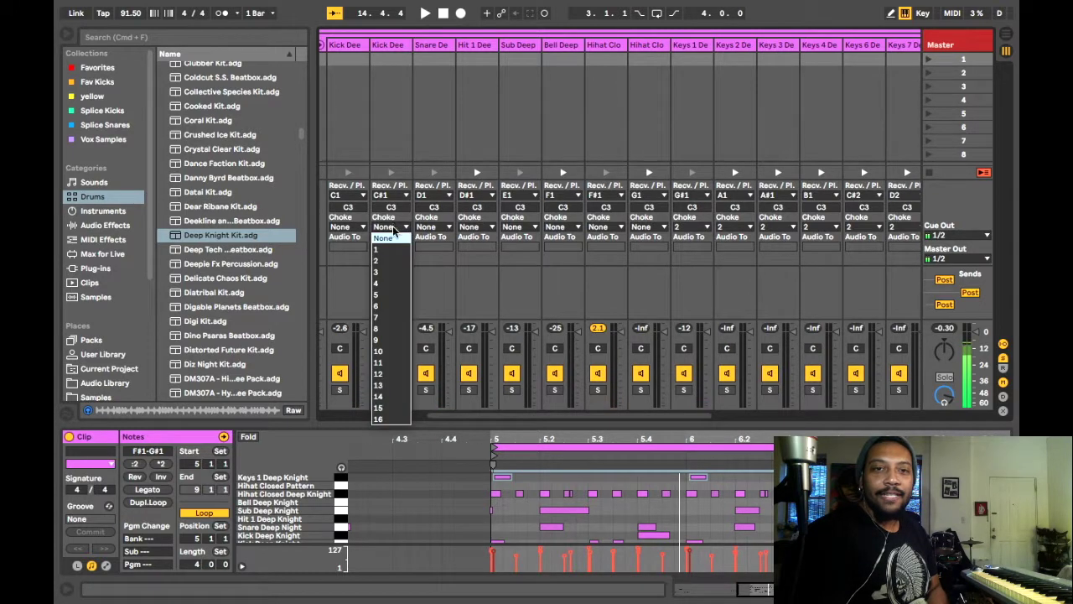
left_click(395, 260)
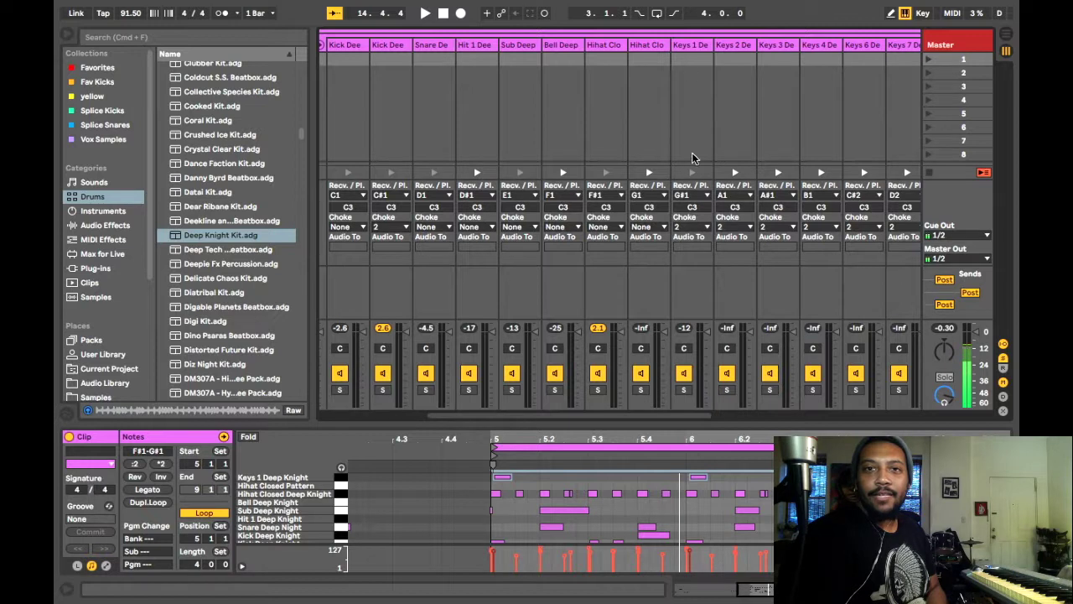
key("space")
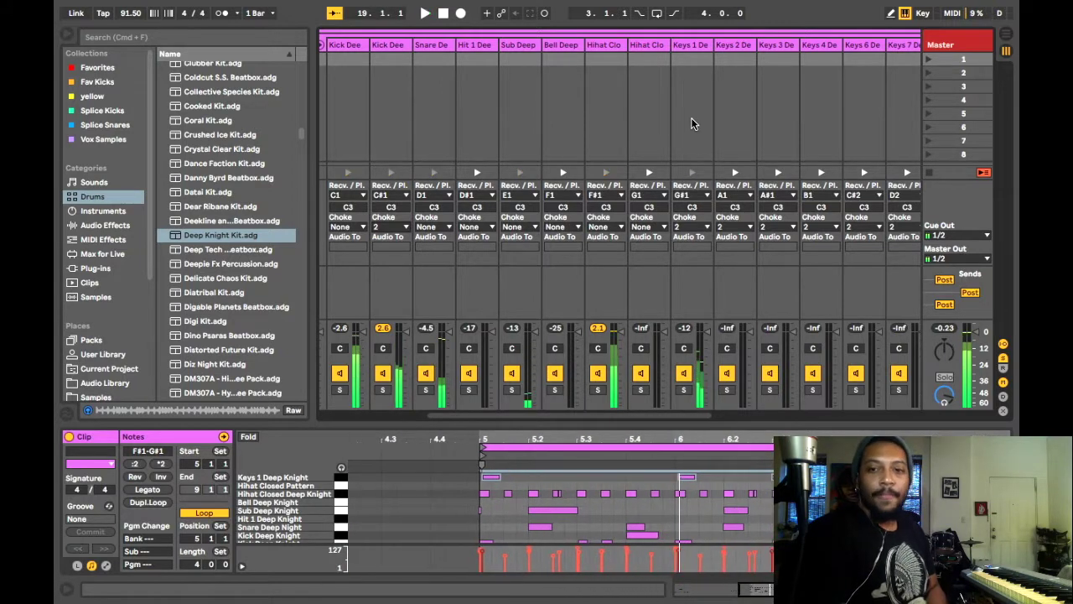
Scroll the MIDI editor to the Keys rows and start playback
scroll(757, 506, "right", 3)
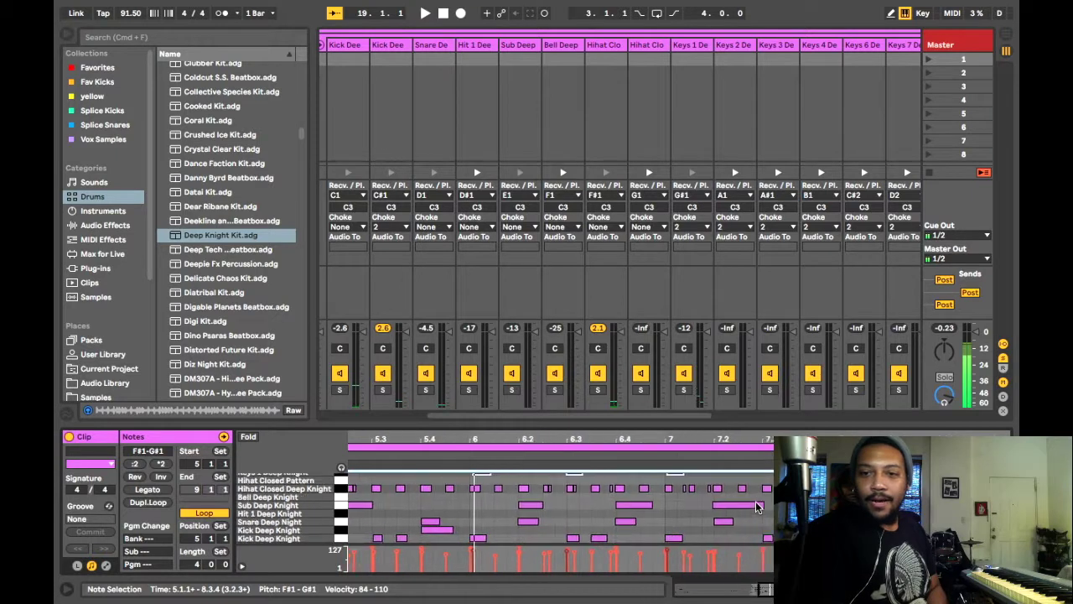
scroll(757, 506, "up", 2)
scroll(757, 507, "right", 2)
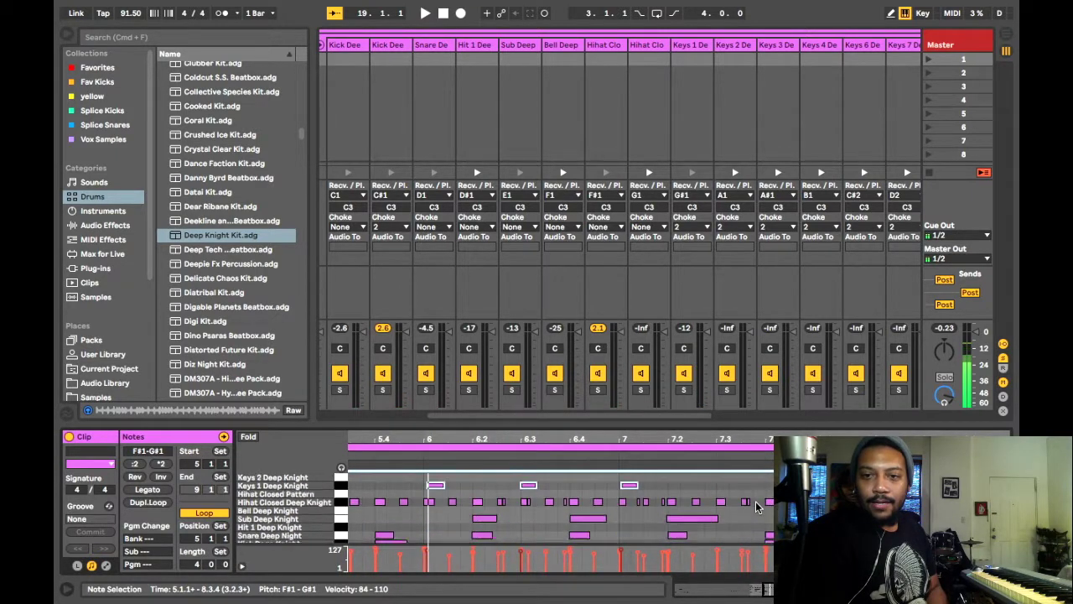
scroll(757, 506, "down", 1)
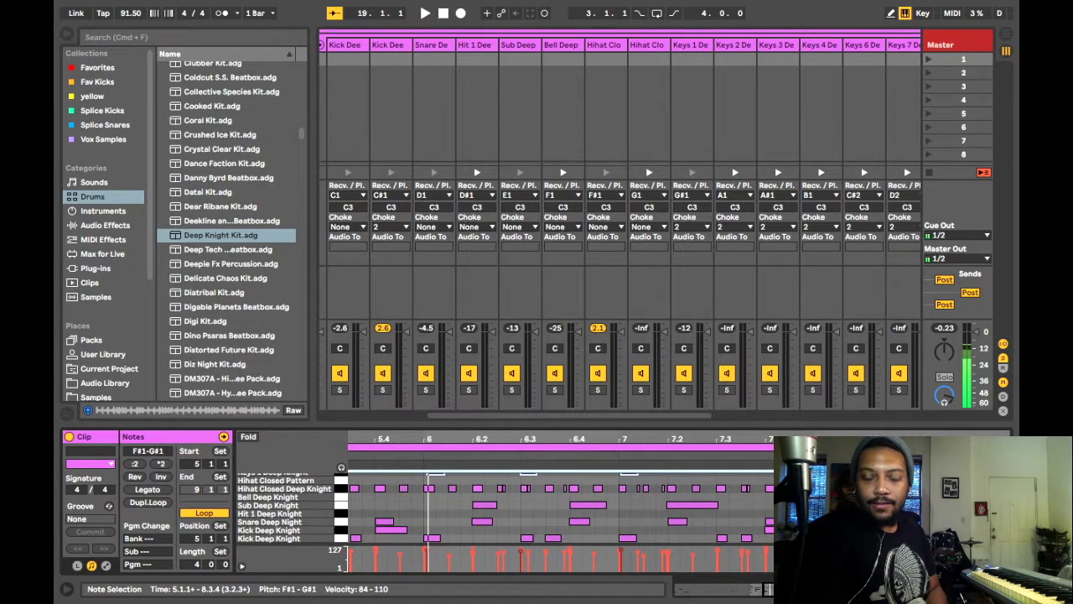
scroll(757, 506, "up", 1)
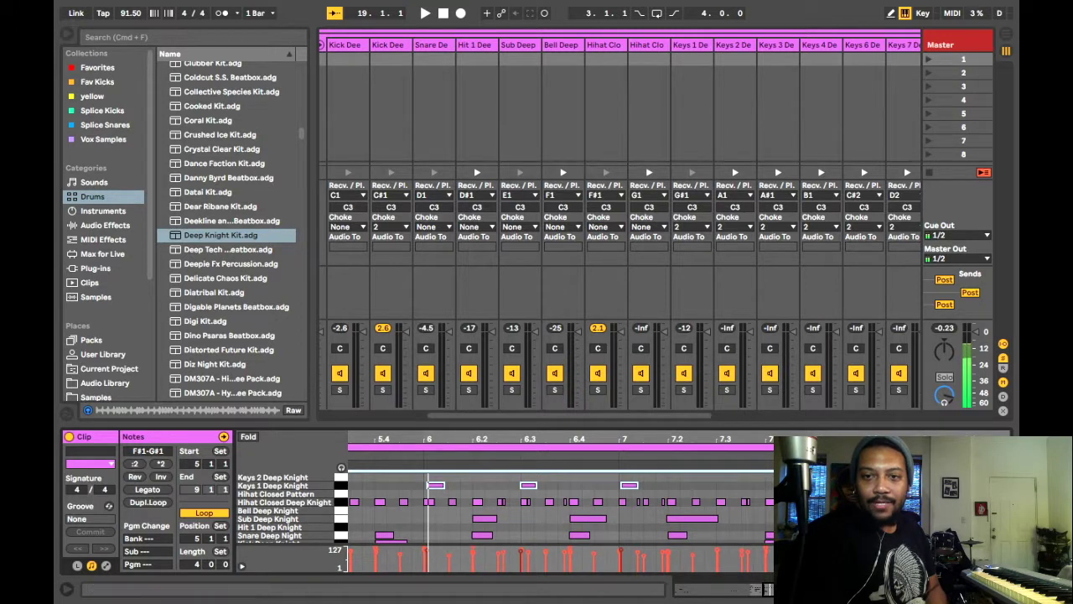
key("space")
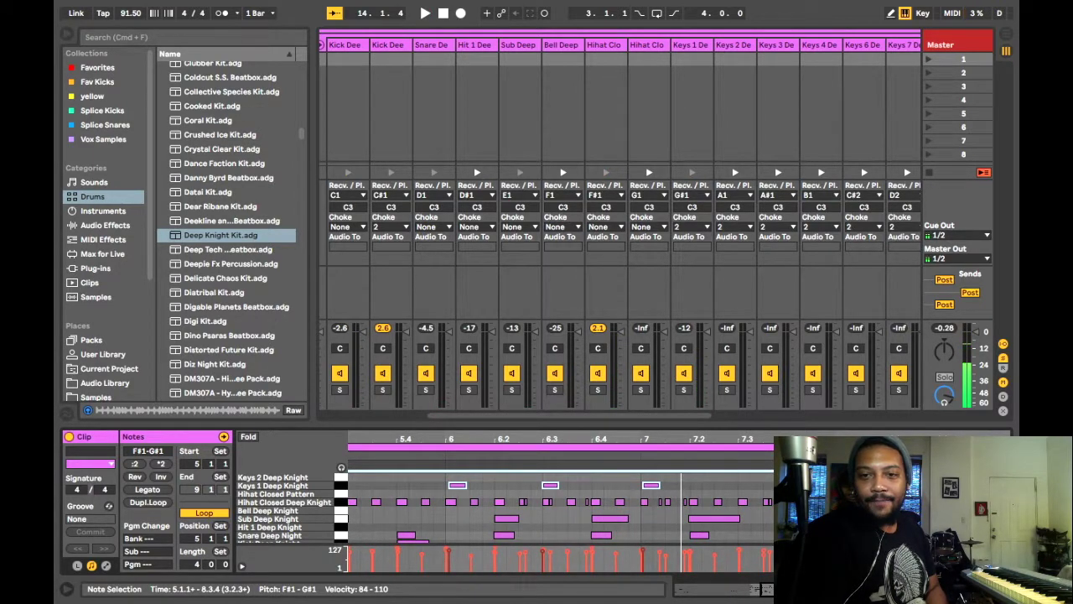
Select the G#1 Keys note at 8.1.1, zoom in, and replay the clip
left_click(843, 484)
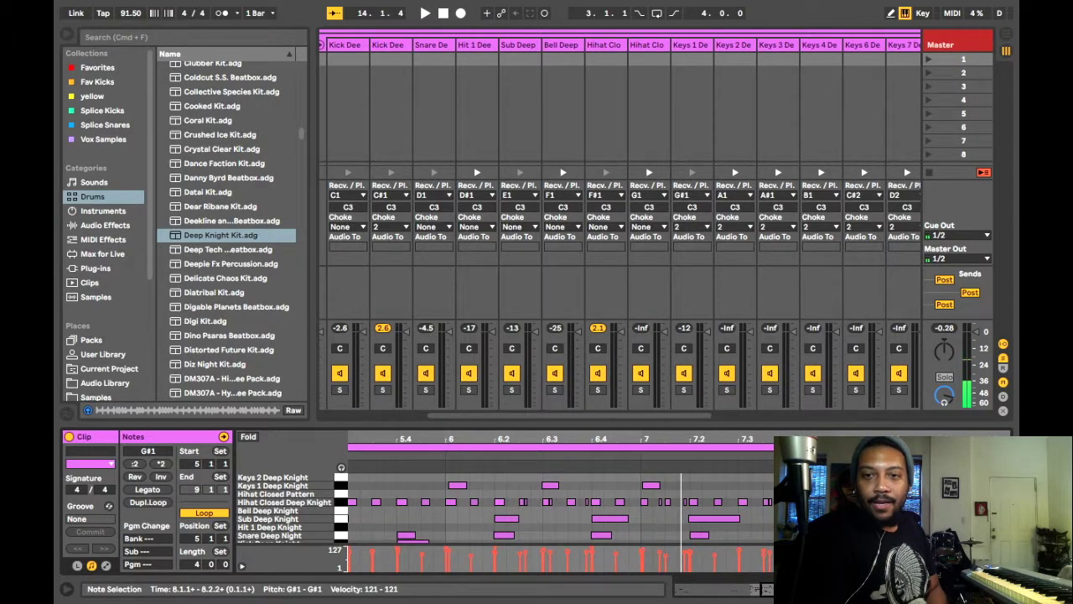
key("plus")
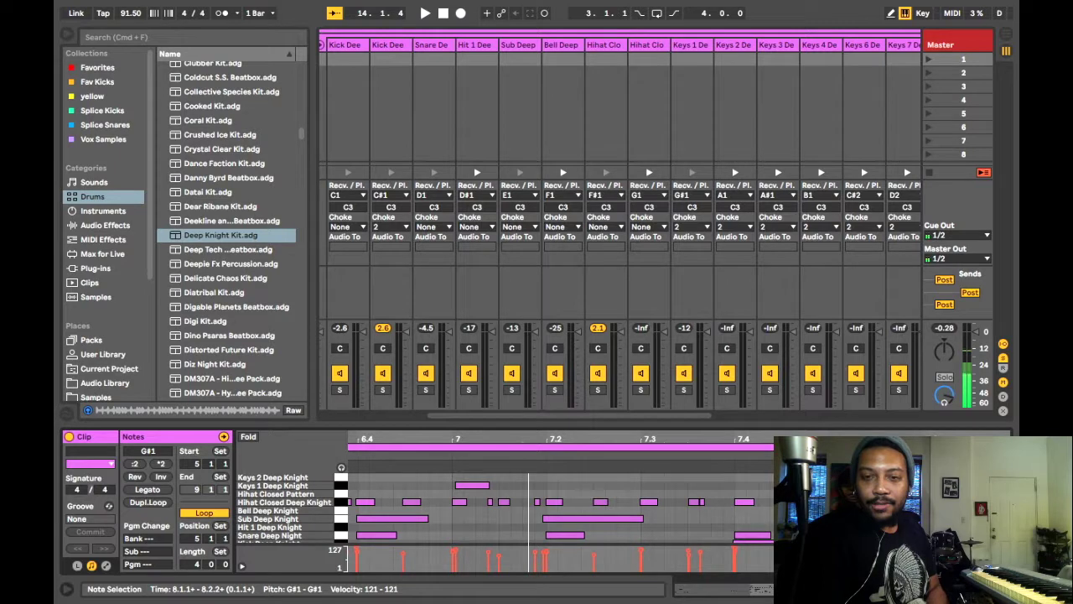
key("space")
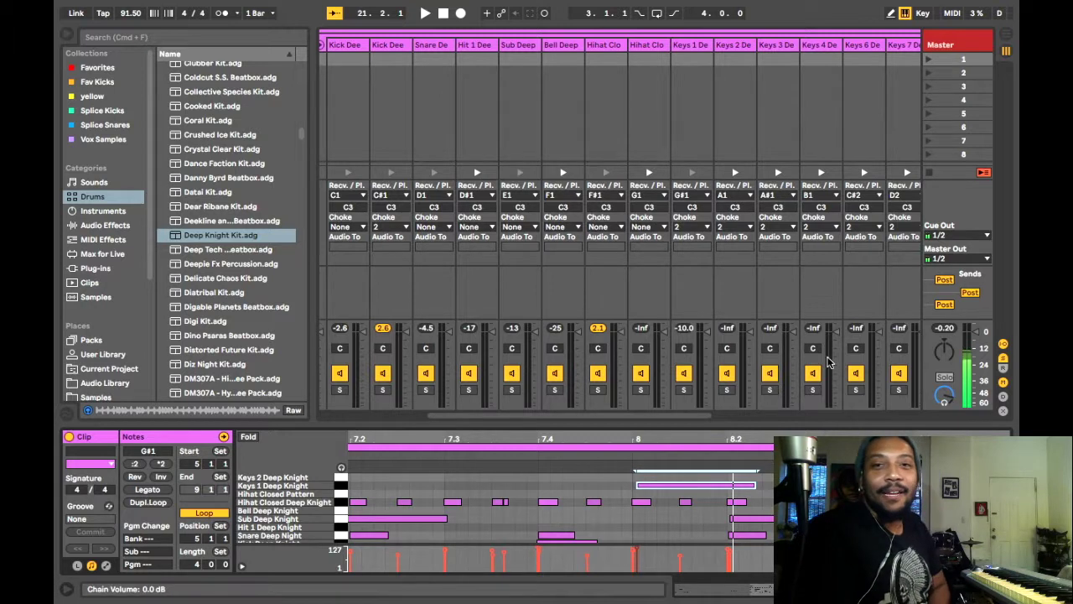
Fold the Deep drum rack track so its chains disappear from the mixer
scroll(550, 194, "left", 5)
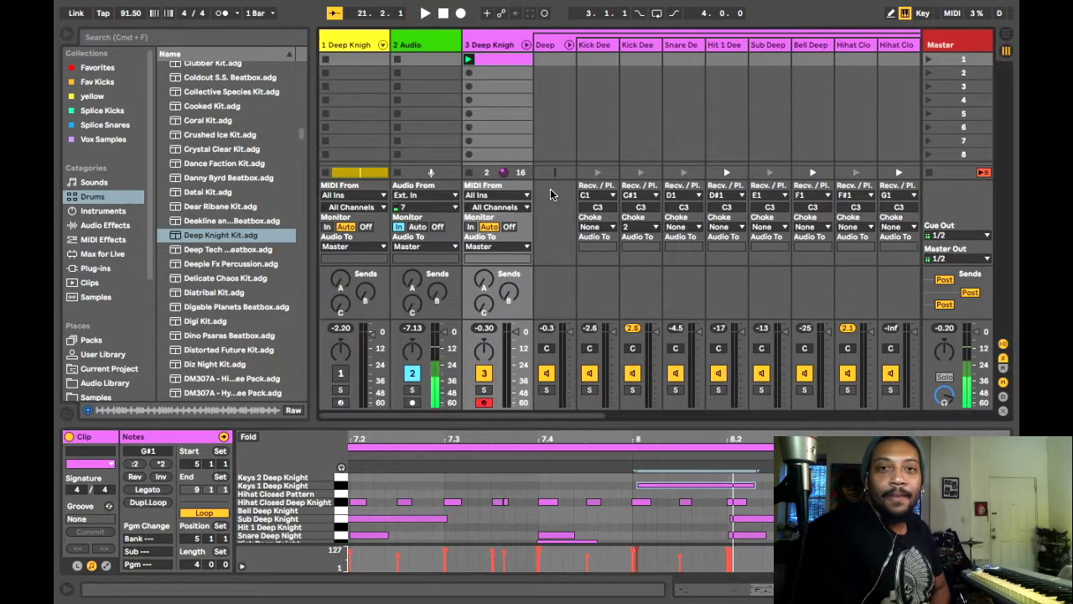
left_click(570, 44)
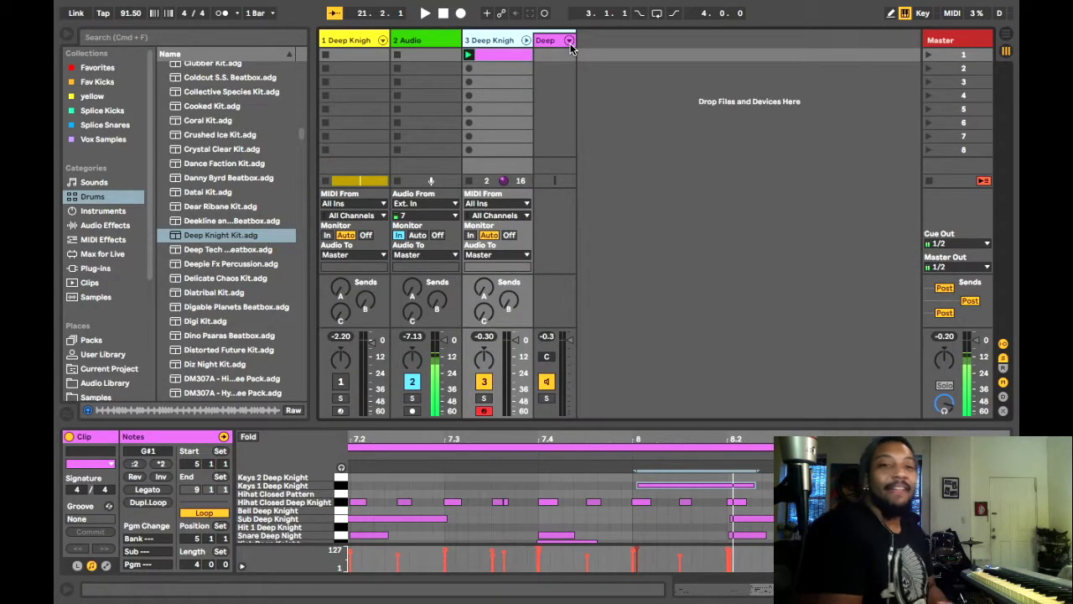